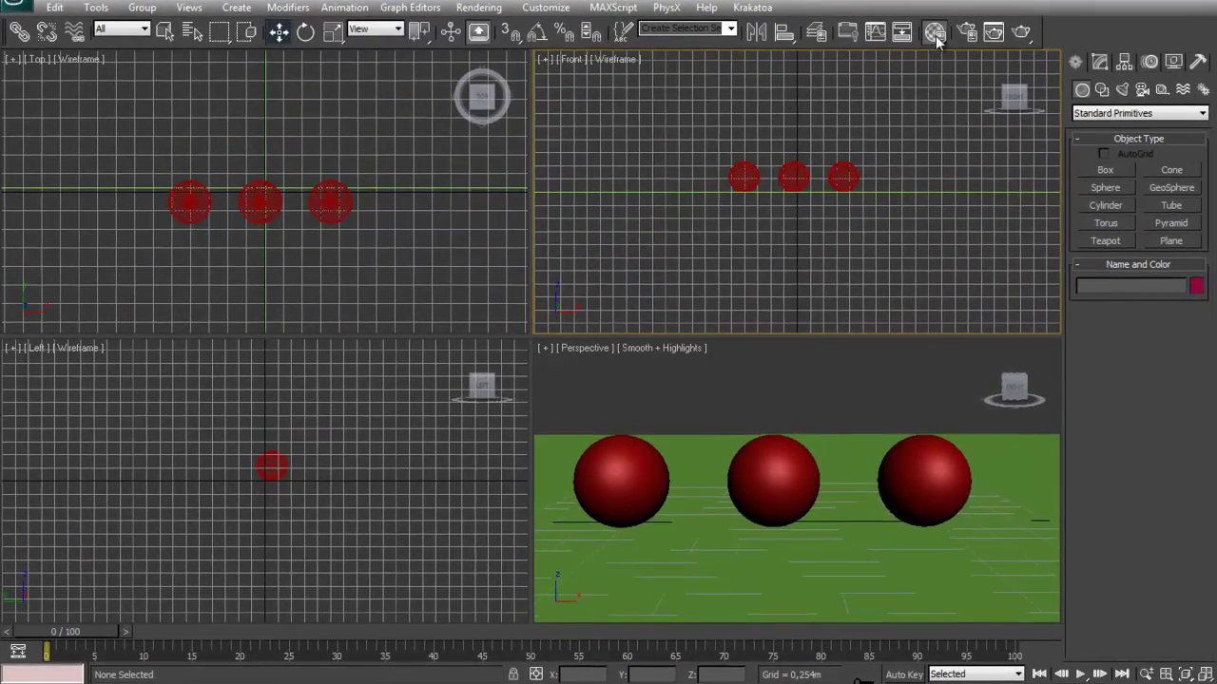
# Open the material editor with M, move its window higher, then close it.
pyautogui.click(936, 35)
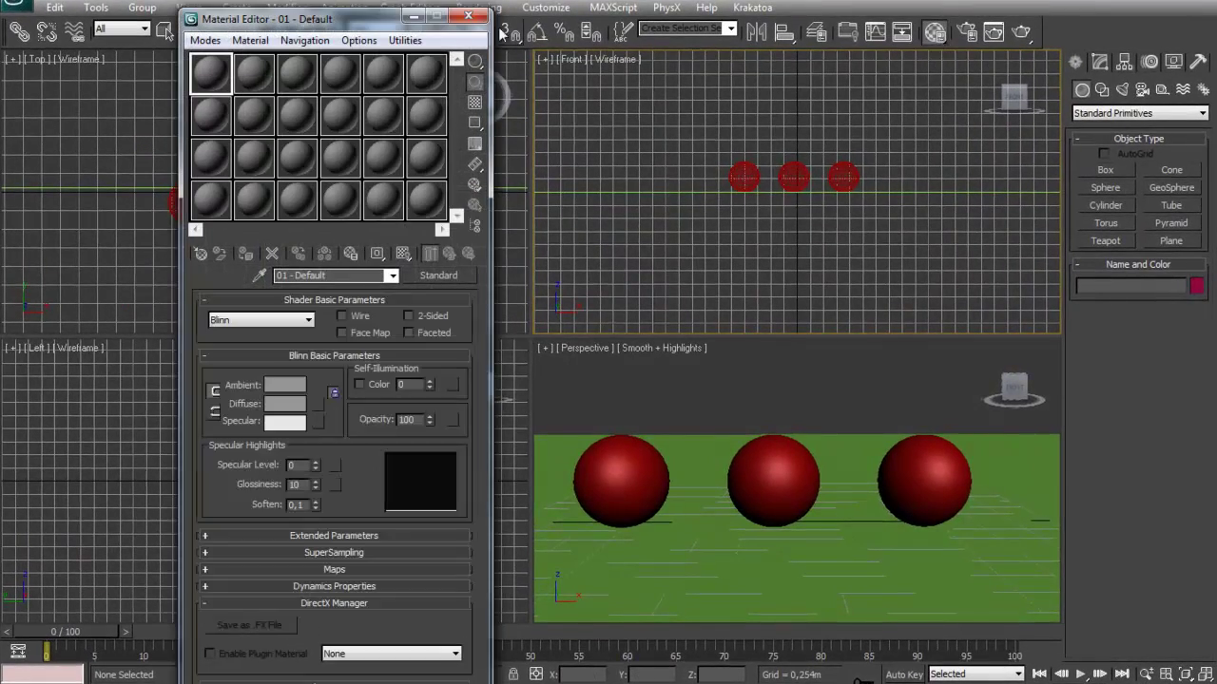
pyautogui.press('m')
pyautogui.press('m')
pyautogui.moveTo(282, 21); pyautogui.dragTo(298, 0)
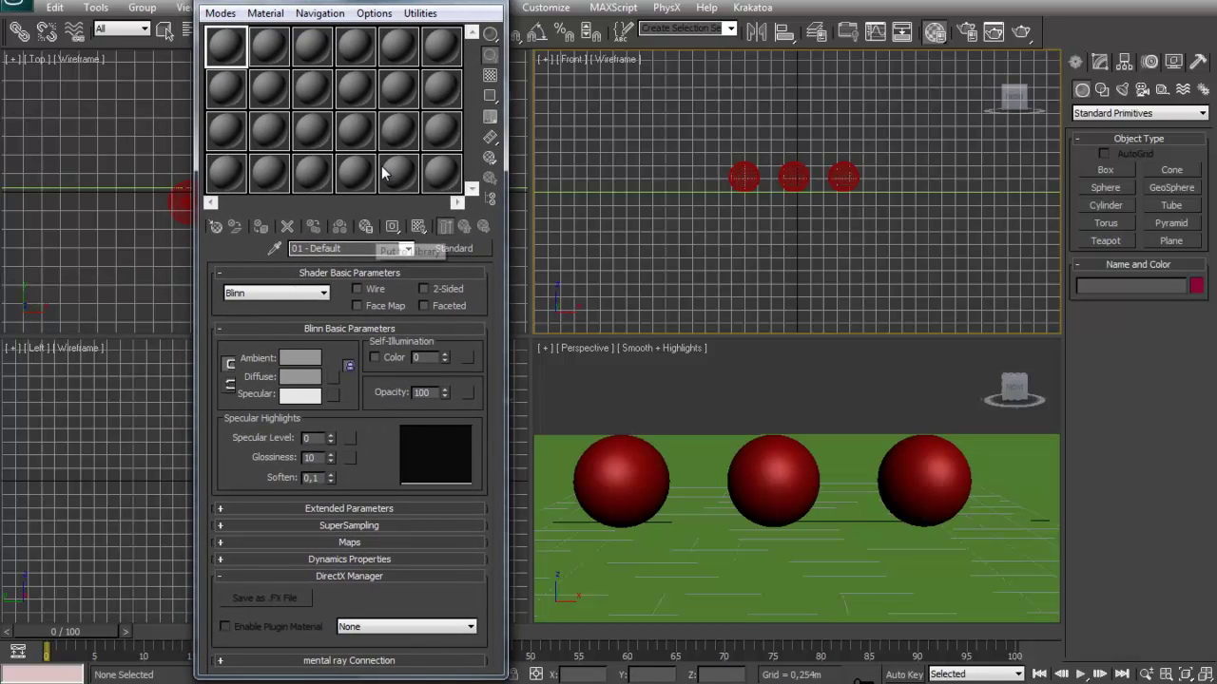
pyautogui.press('m')
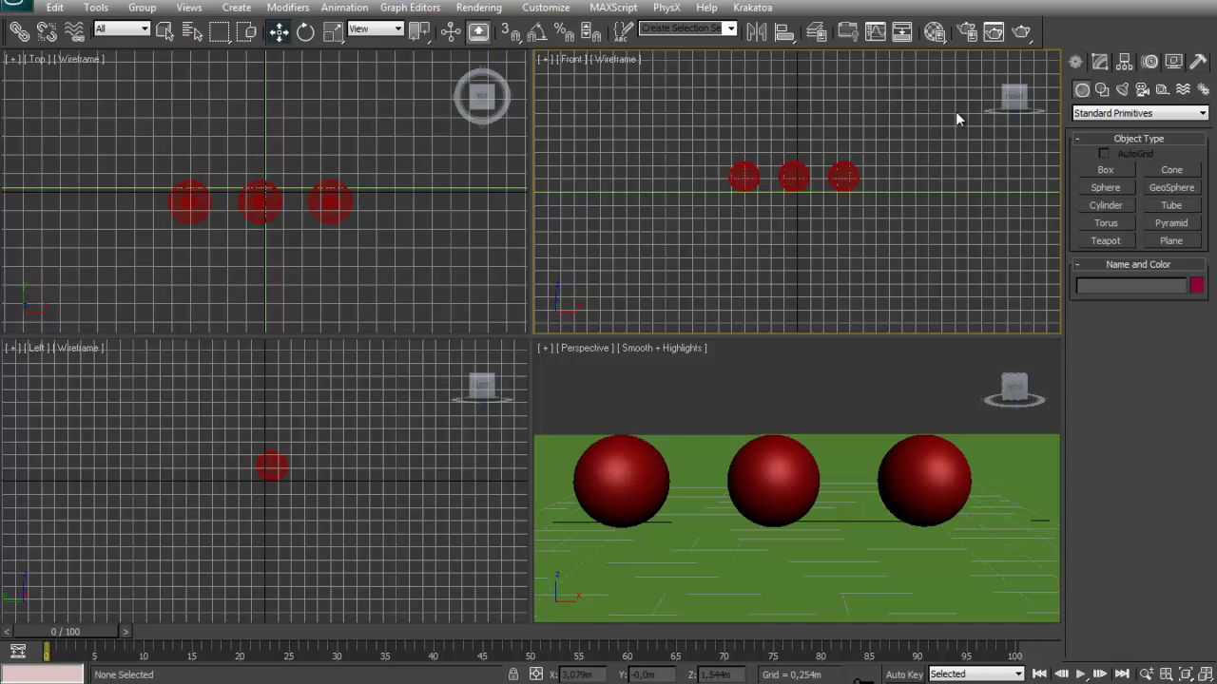
# Try the Slate Material Editor, then switch to the Compact Material Editor and position it.
pyautogui.moveTo(936, 32); pyautogui.dragTo(930, 88)
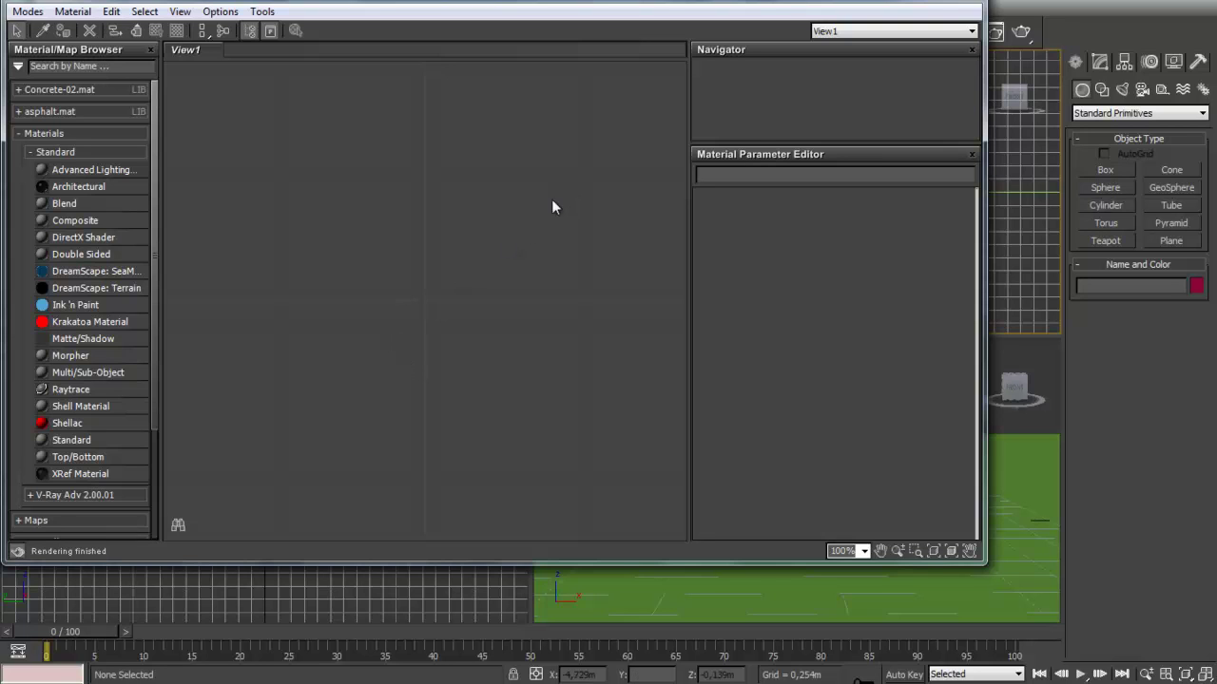
pyautogui.moveTo(959, 5); pyautogui.dragTo(965, 9)
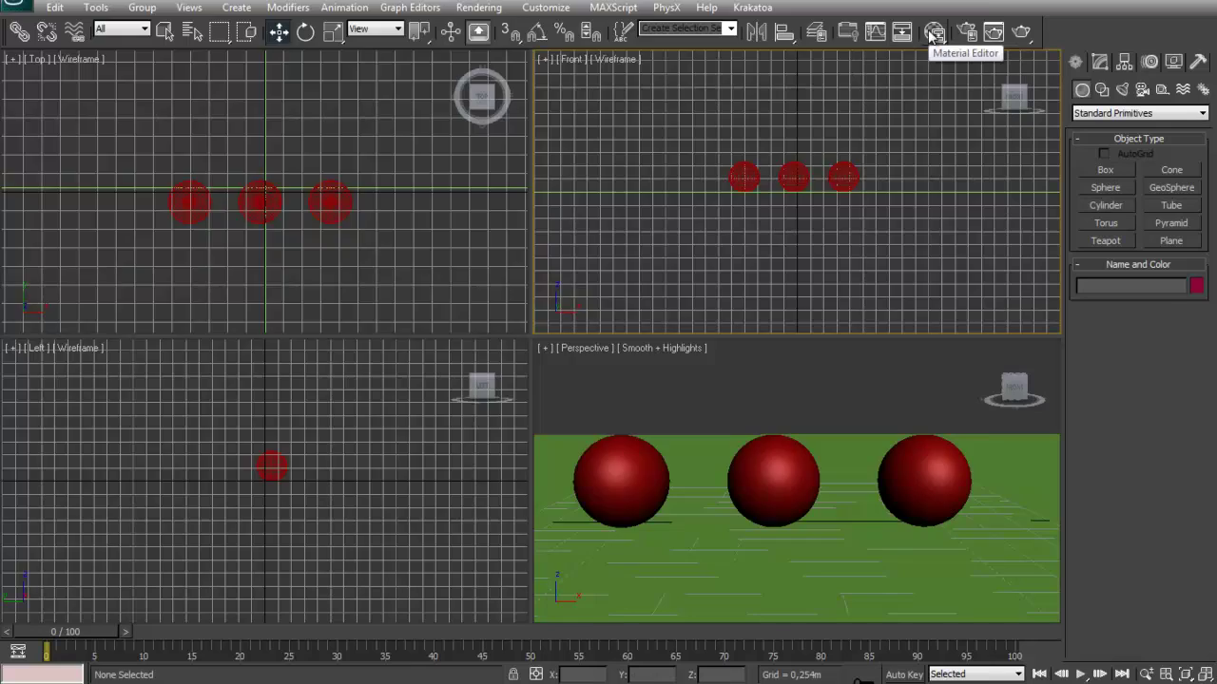
pyautogui.click(935, 32)
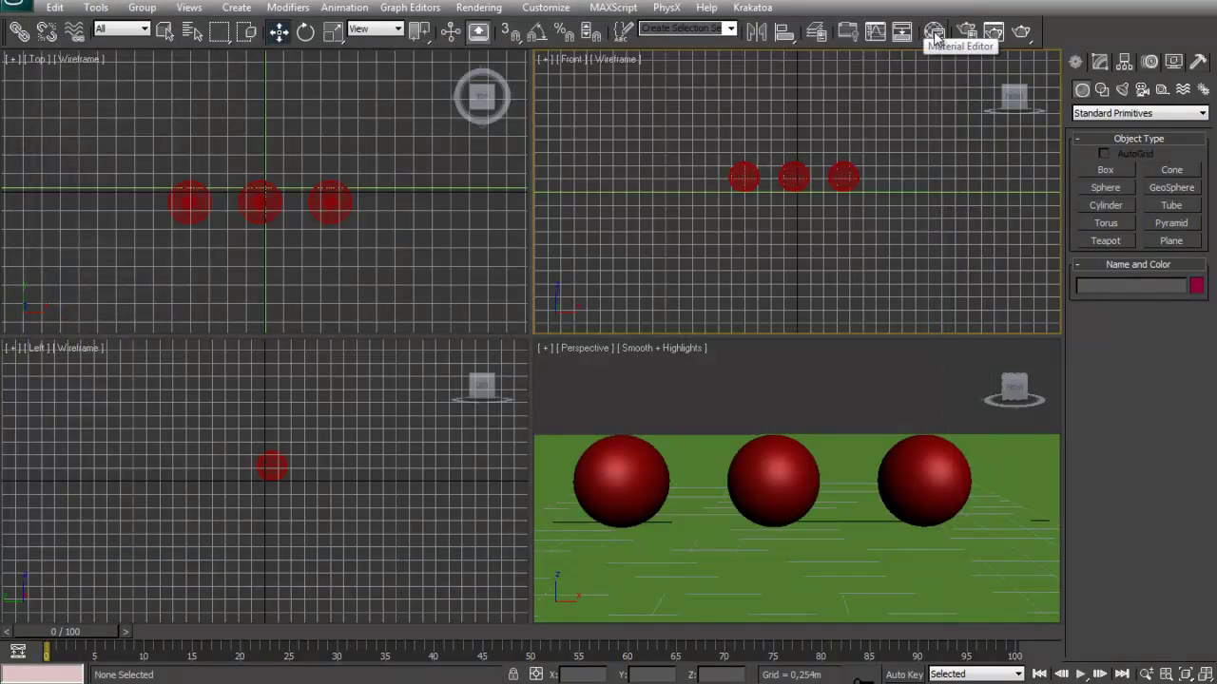
pyautogui.click(935, 33)
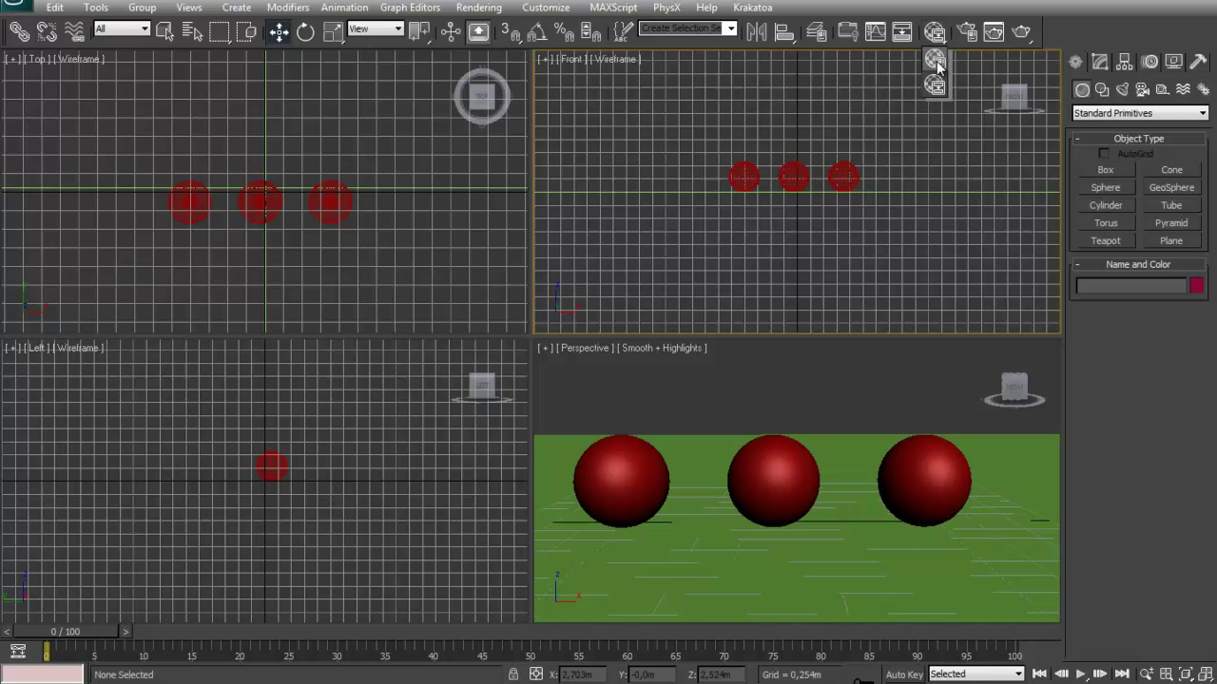
pyautogui.click(936, 61)
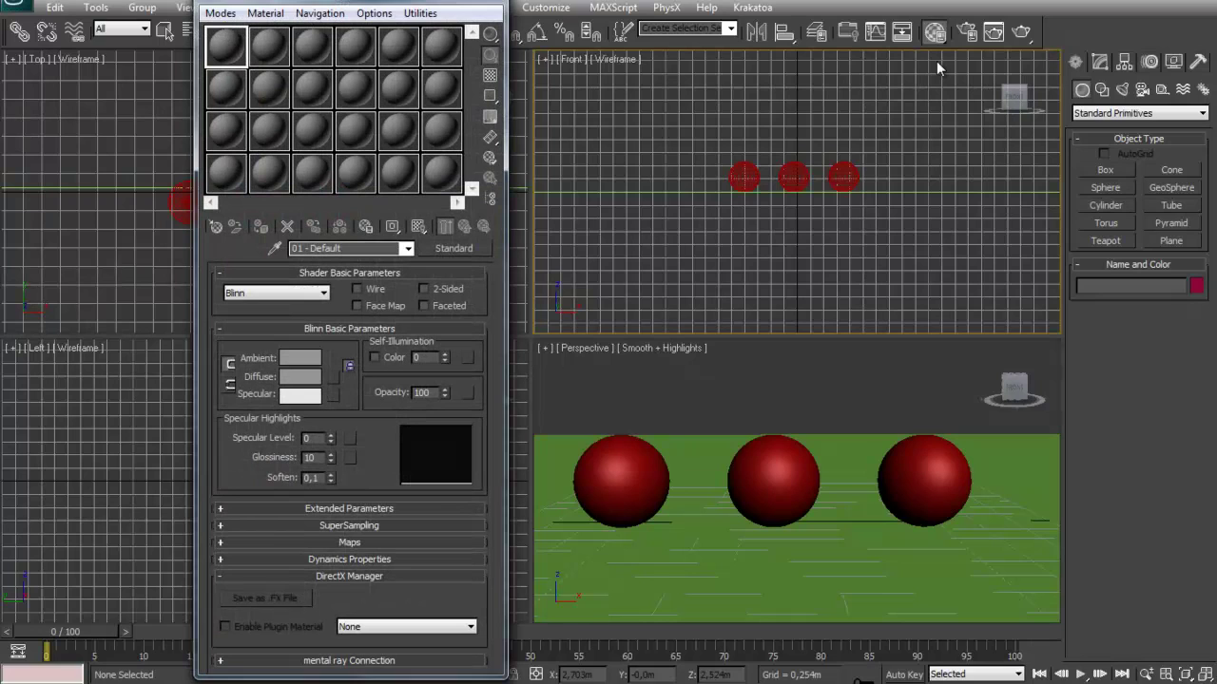
pyautogui.moveTo(383, 7); pyautogui.dragTo(391, 12)
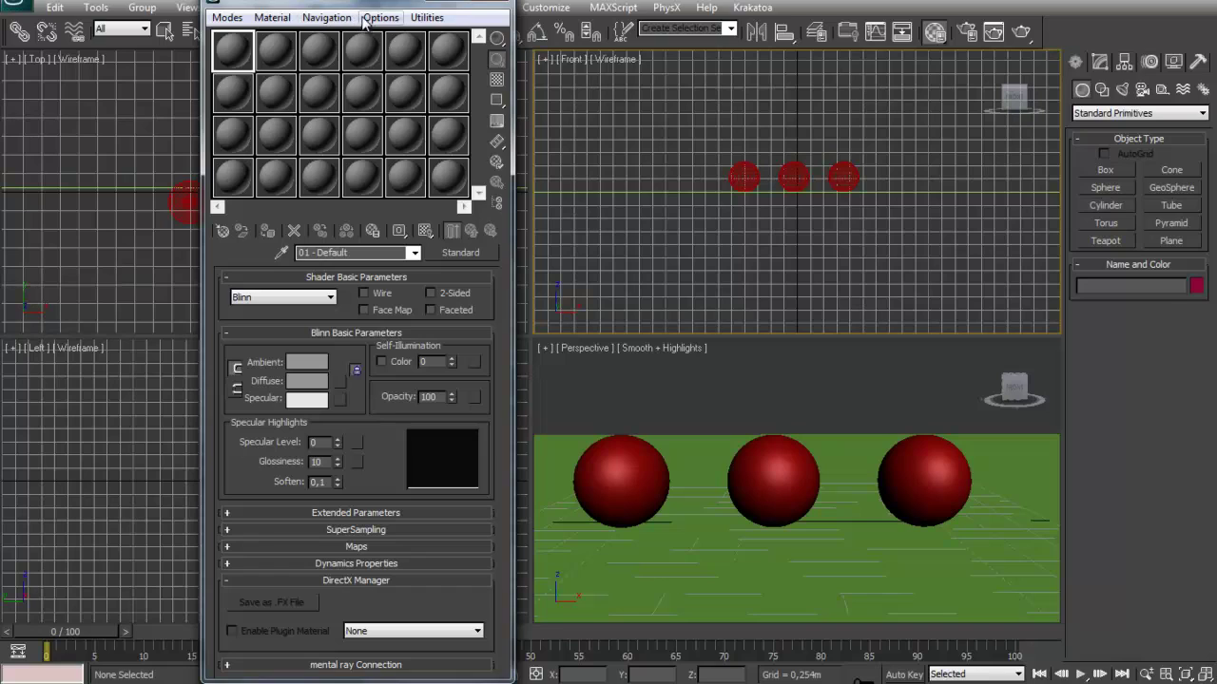
# Cycle the sample slot layouts with X and Options > Cycle, ending on the 6x4 grid.
pyautogui.press('x')
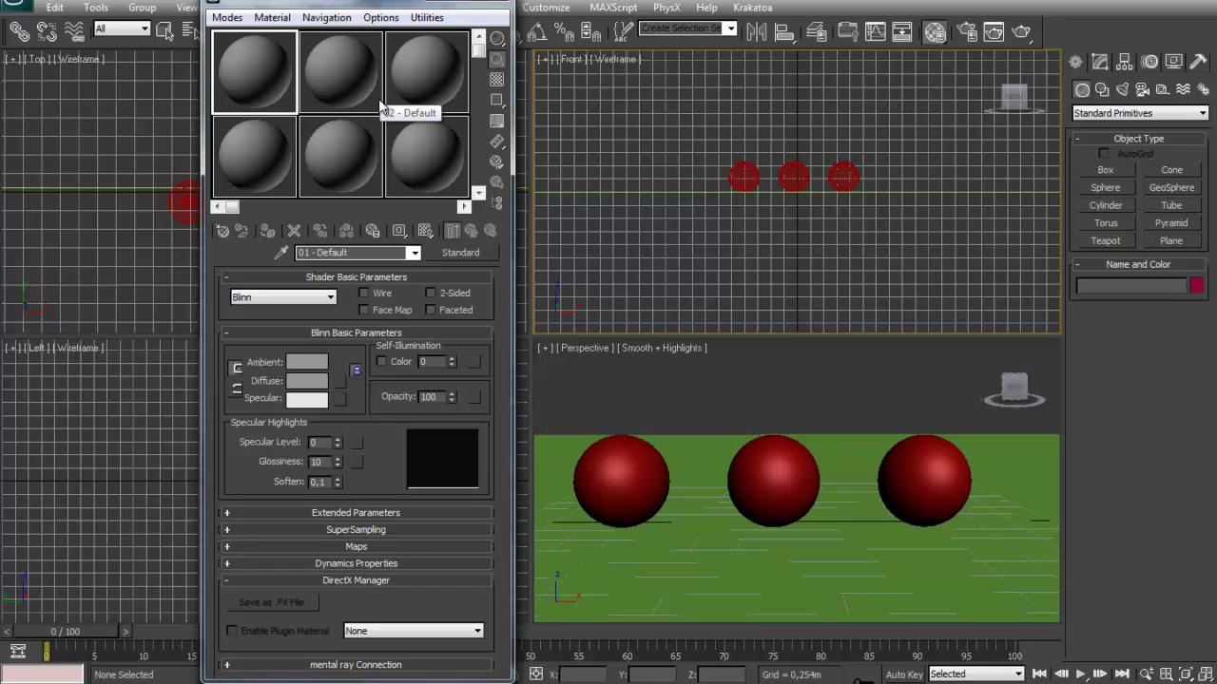
pyautogui.press('x')
pyautogui.press('x')
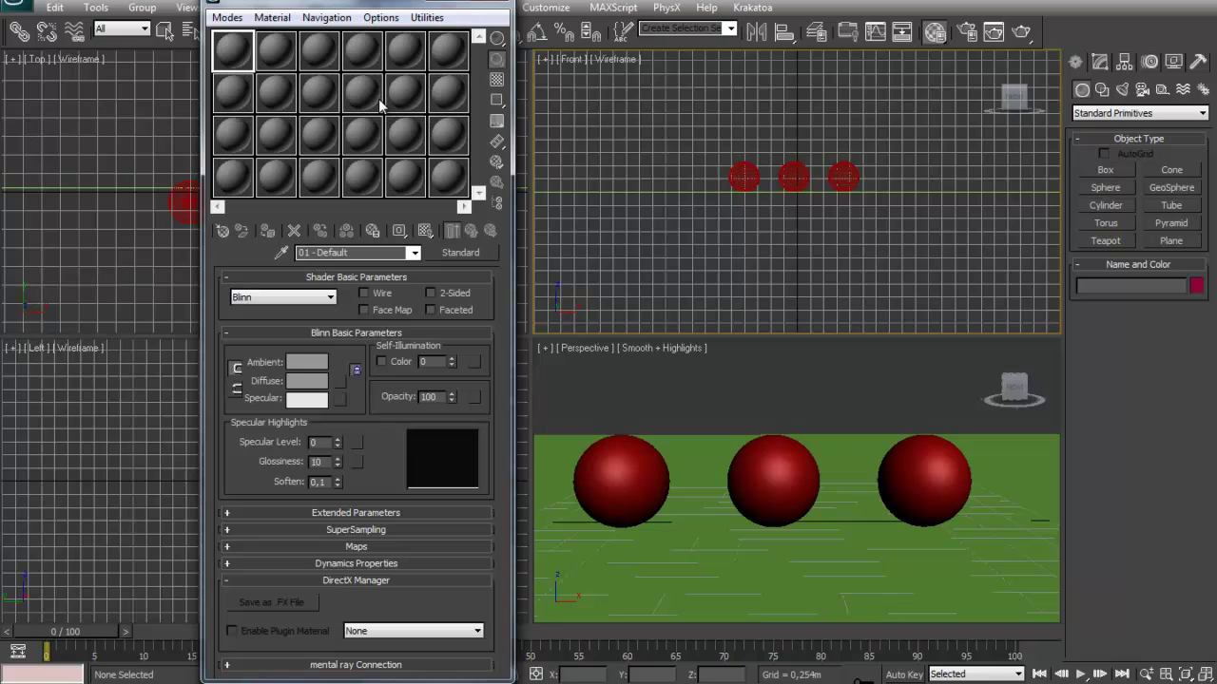
pyautogui.press('x')
pyautogui.press('x')
pyautogui.press('x')
pyautogui.click(380, 17)
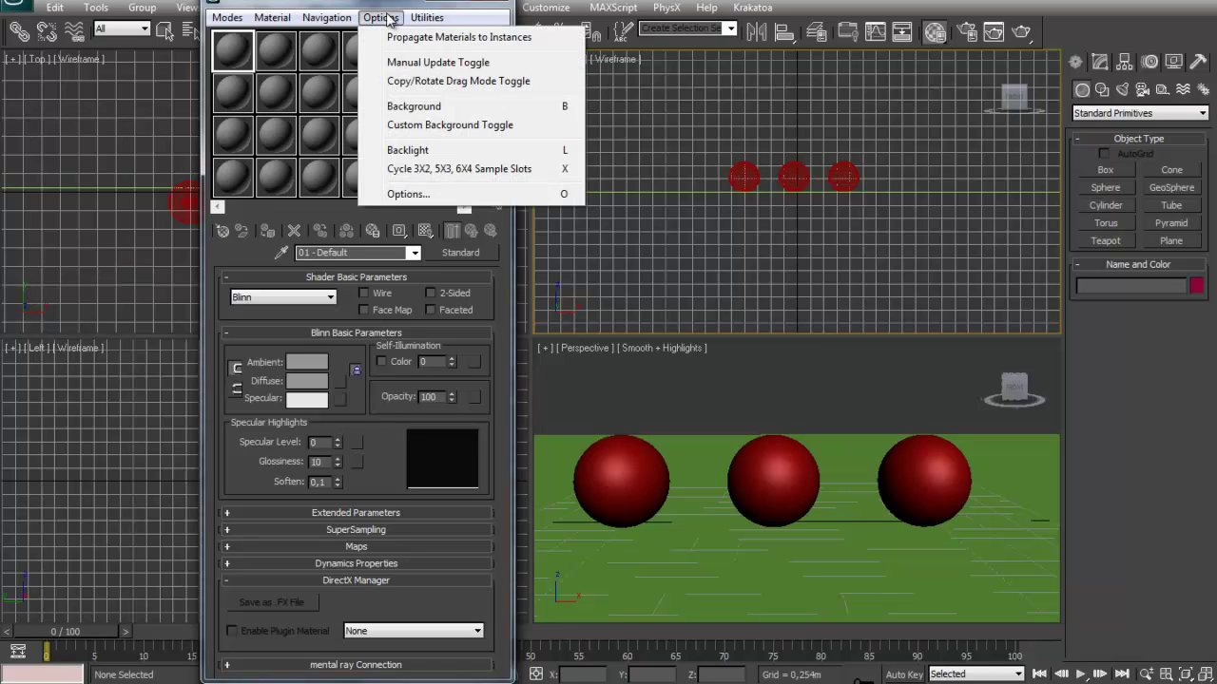
pyautogui.click(455, 170)
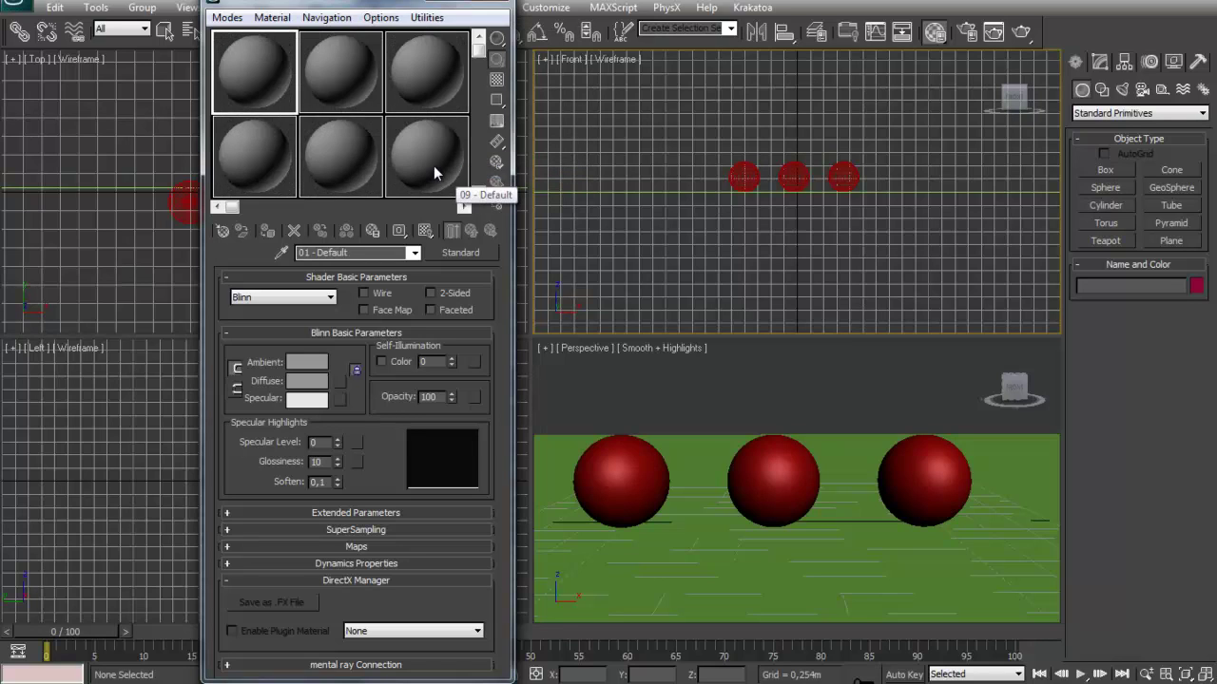
pyautogui.press('x')
pyautogui.press('x')
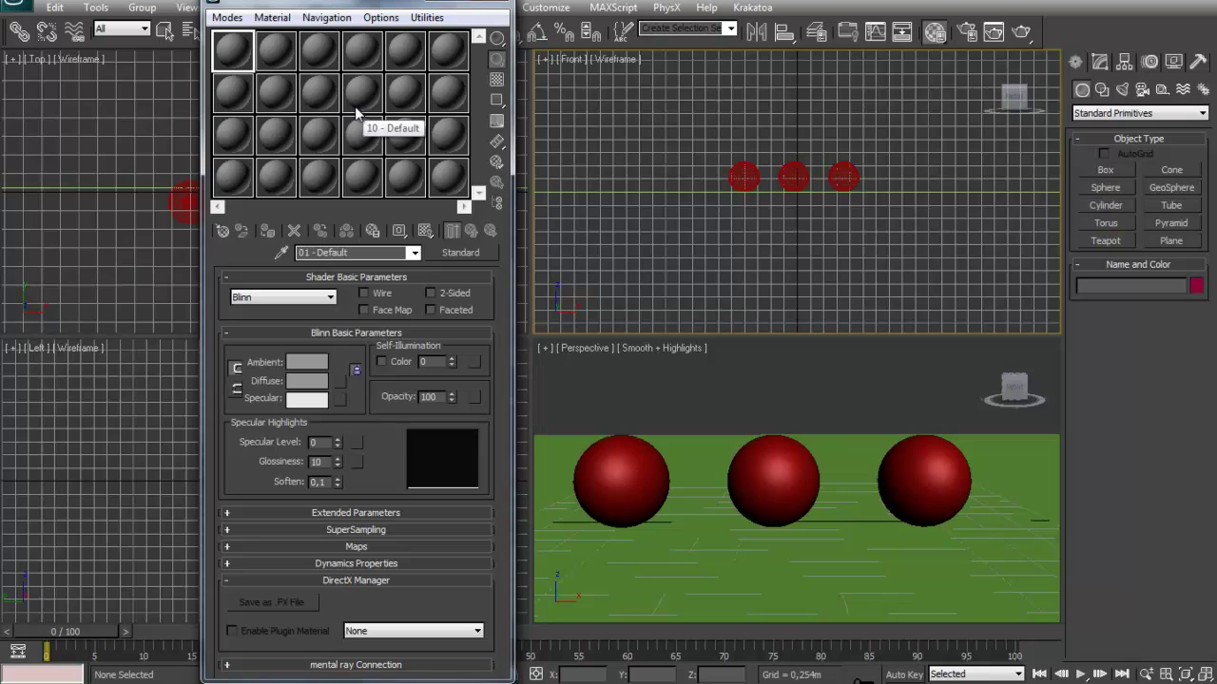
# Step through sample slots 2–4, then make 01 - Default the active material.
pyautogui.click(274, 53)
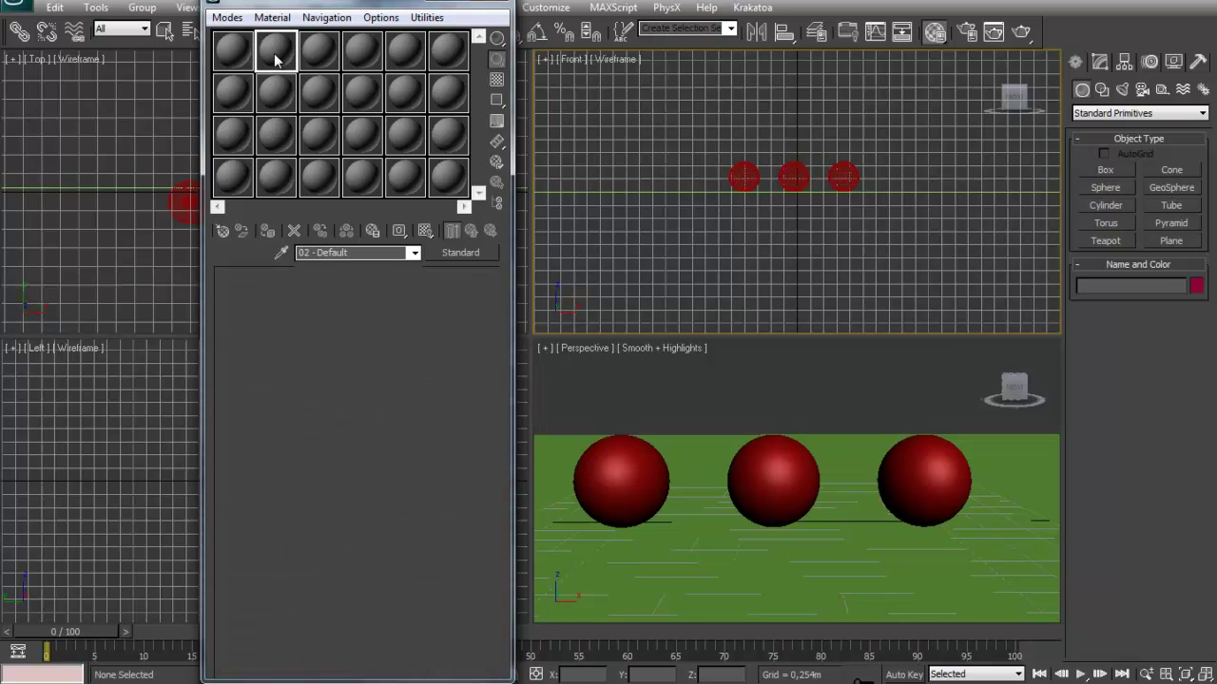
pyautogui.click(313, 57)
pyautogui.click(366, 57)
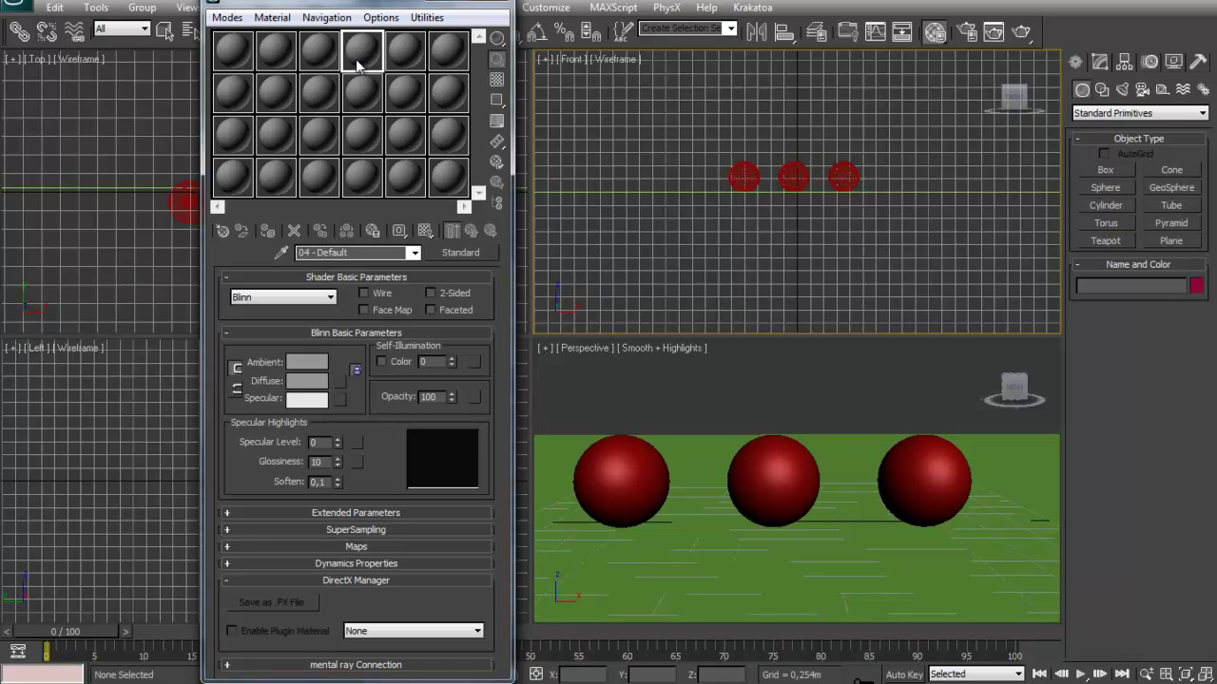
pyautogui.click(239, 48)
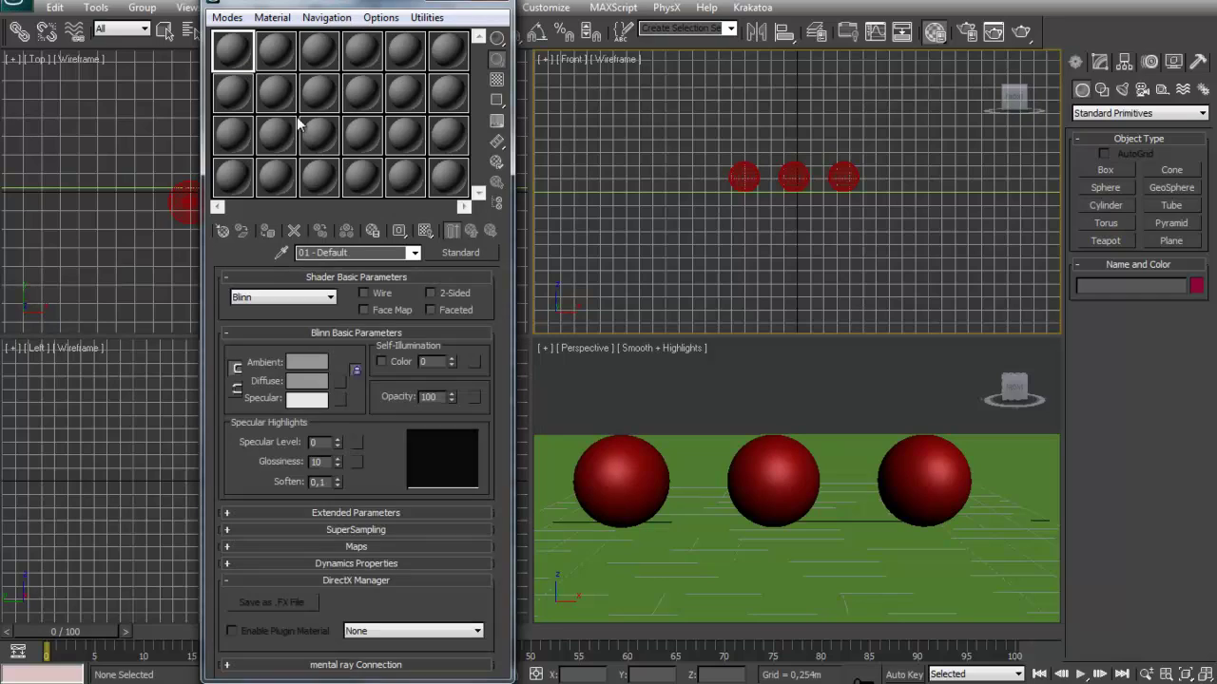
# Set the diffuse colour to pure red (255, 0, 0) in the Color Selector.
pyautogui.click(308, 382)
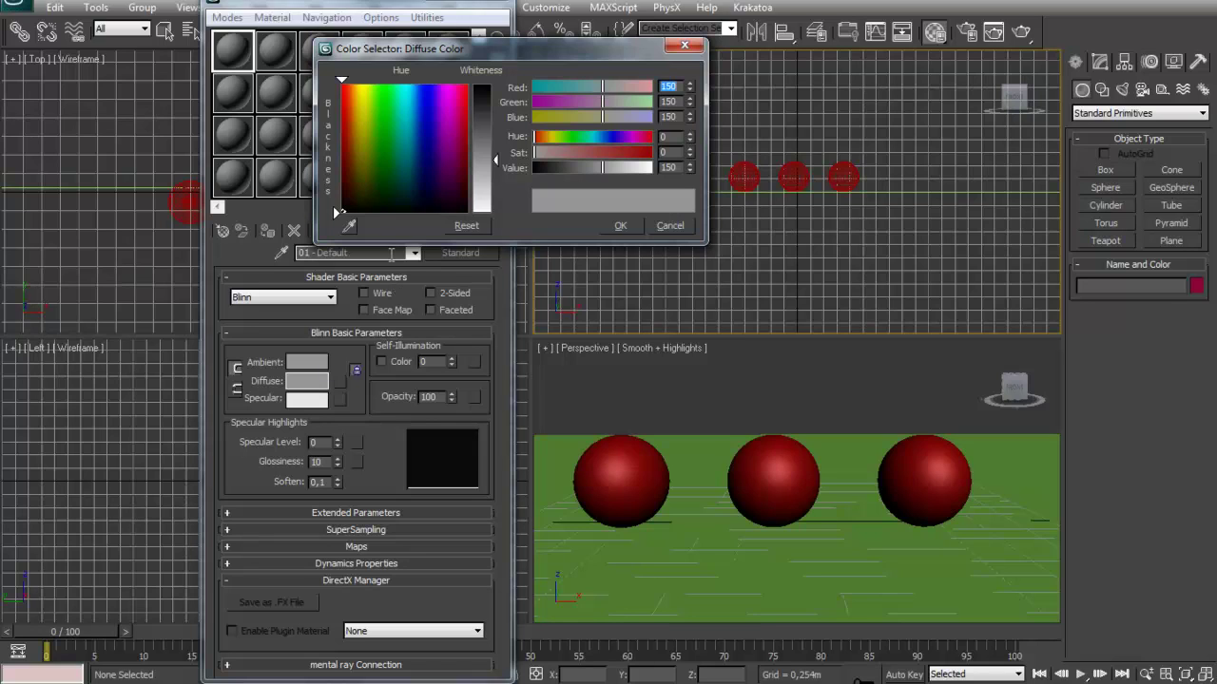
pyautogui.moveTo(415, 196); pyautogui.dragTo(340, 84)
pyautogui.moveTo(496, 158); pyautogui.dragTo(496, 85)
pyautogui.click(621, 226)
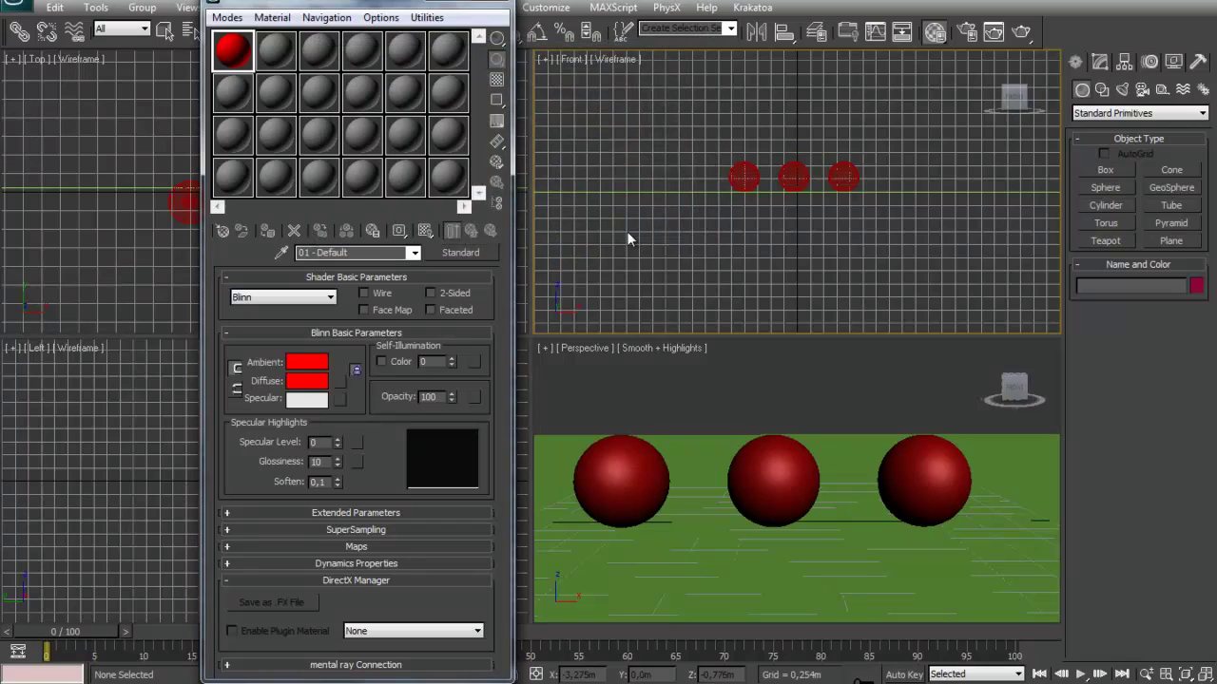
# Open a magnified preview of the red material, move it up, and toggle auto-update.
pyautogui.doubleClick(234, 52)
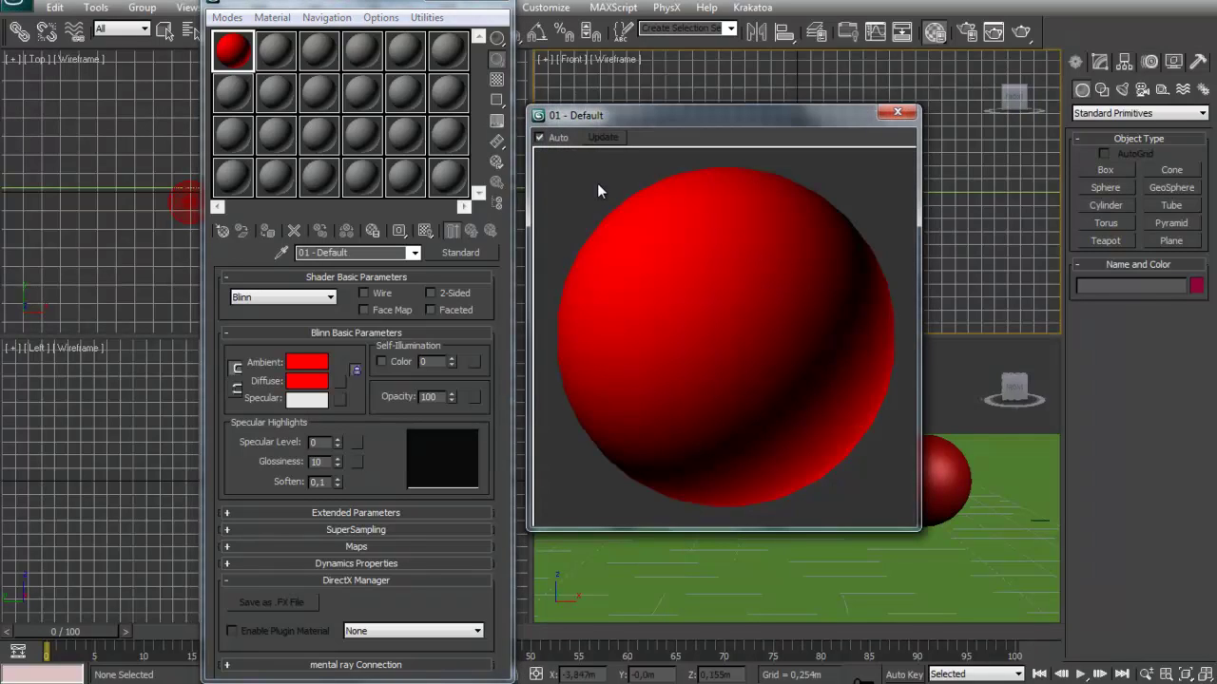
pyautogui.moveTo(631, 116); pyautogui.dragTo(635, 72)
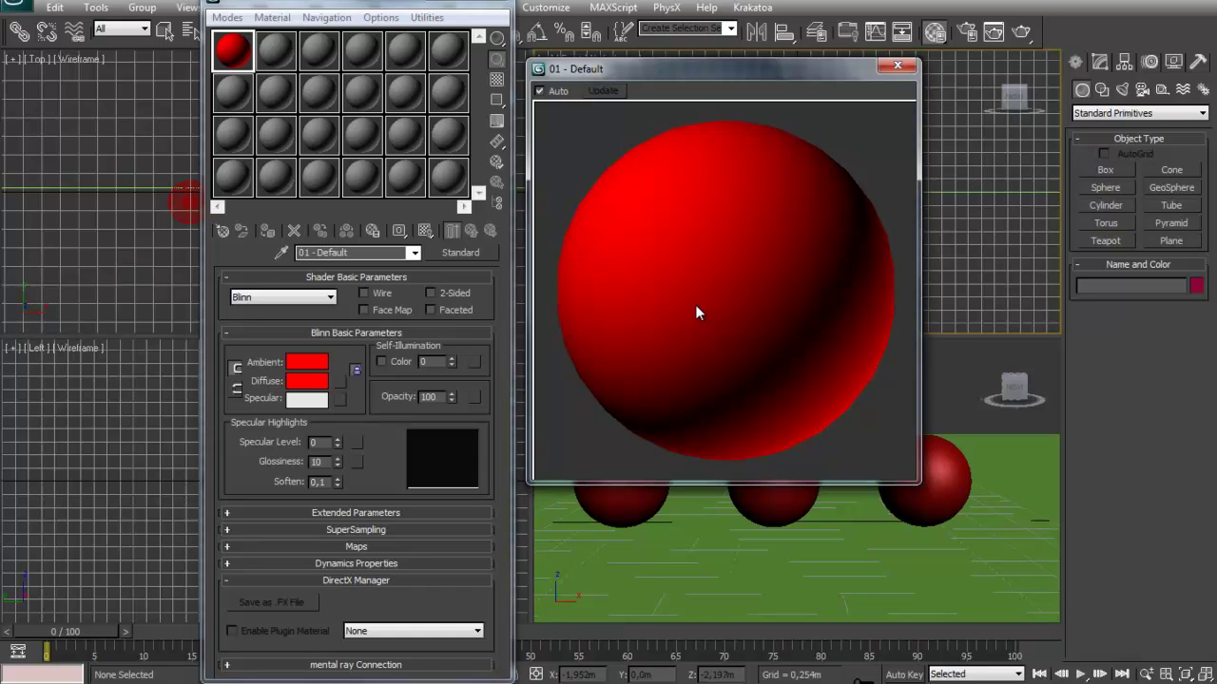
pyautogui.click(540, 90)
pyautogui.click(540, 90)
# Try a green diffuse, undo back to pure red, confirm, and close the preview.
pyautogui.click(307, 380)
pyautogui.moveTo(371, 143); pyautogui.dragTo(385, 106)
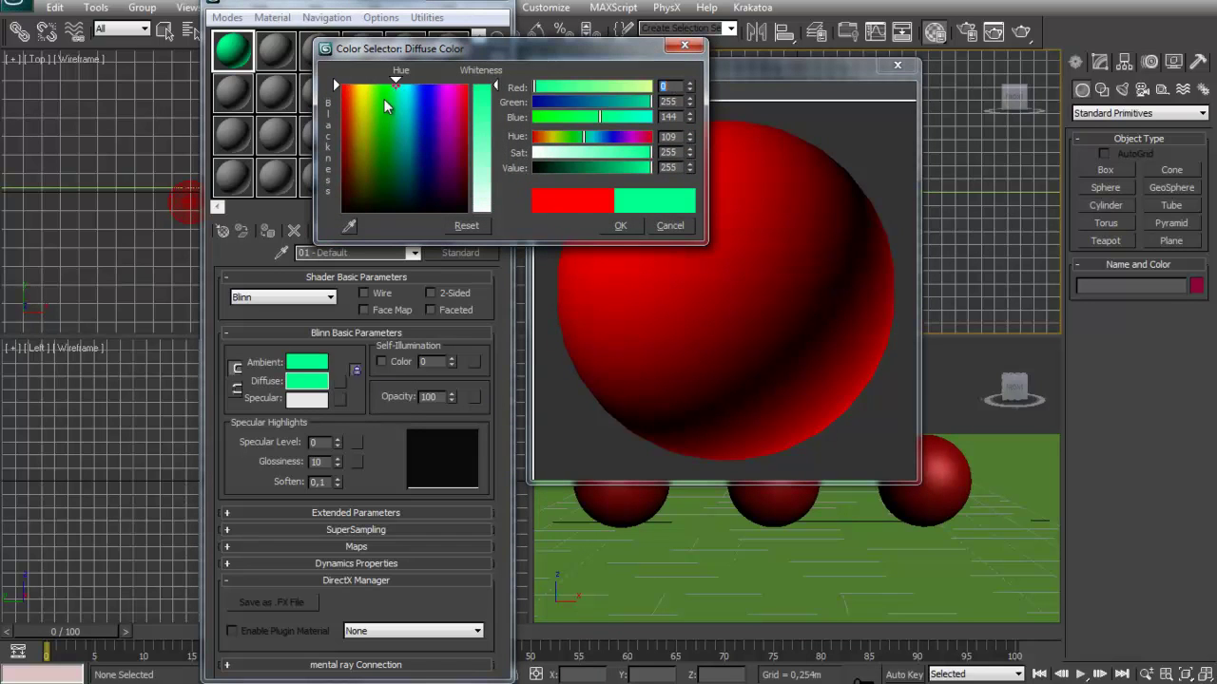
pyautogui.hotkey('ctrl', 'z')
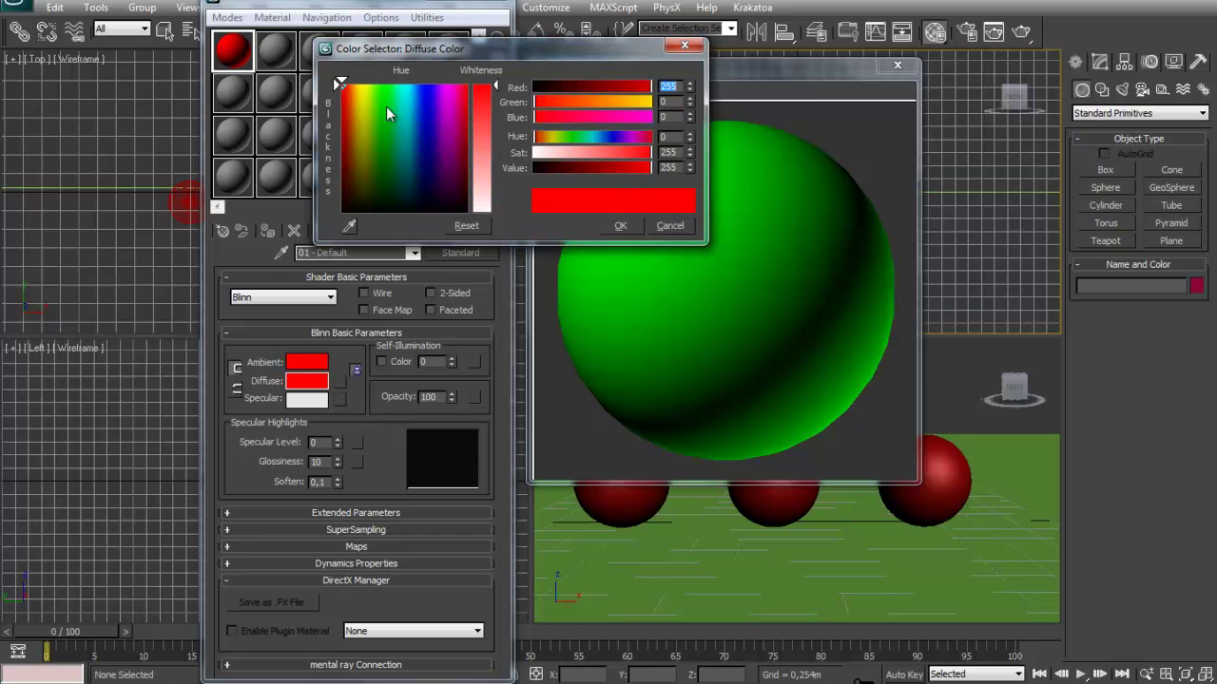
pyautogui.click(616, 226)
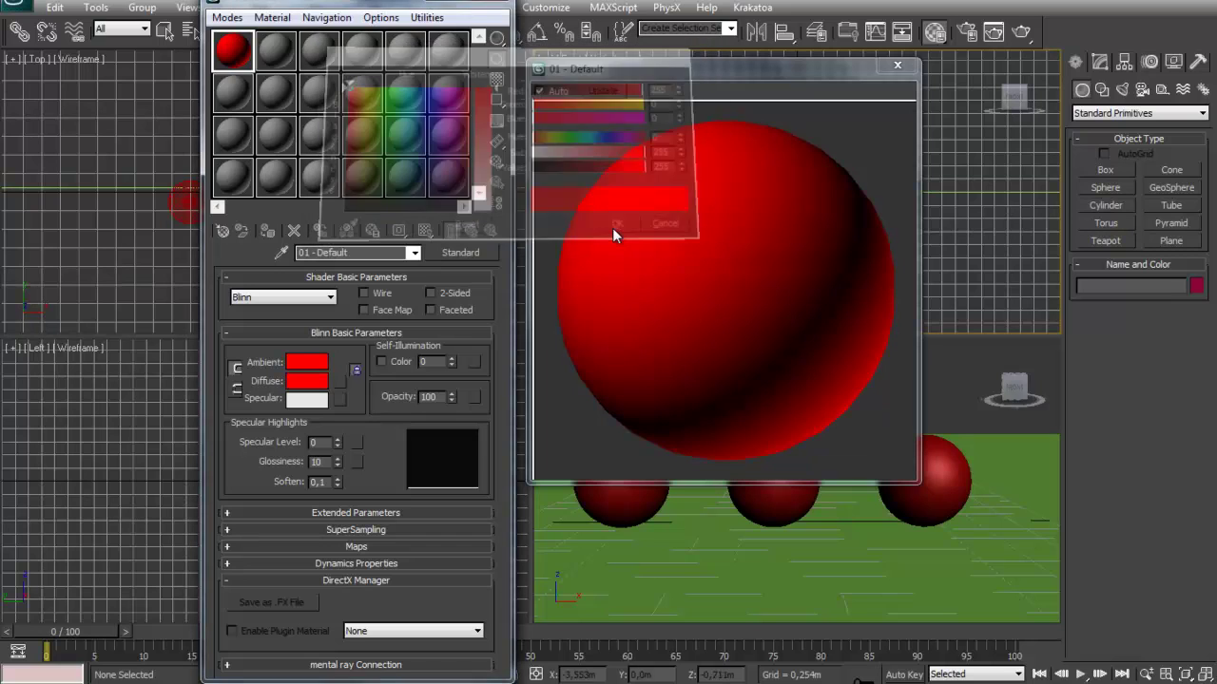
pyautogui.click(896, 64)
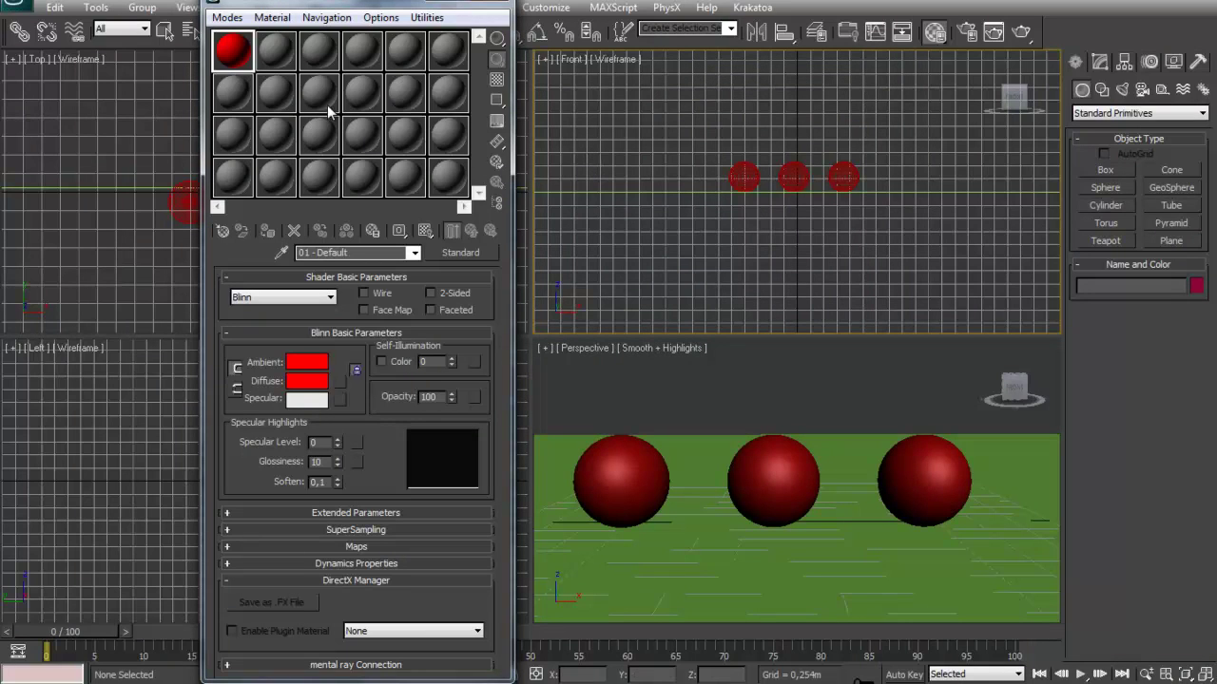
# Change the 01 - Default diffuse colour from red to blue.
pyautogui.click(294, 380)
pyautogui.moveTo(447, 91); pyautogui.dragTo(430, 84)
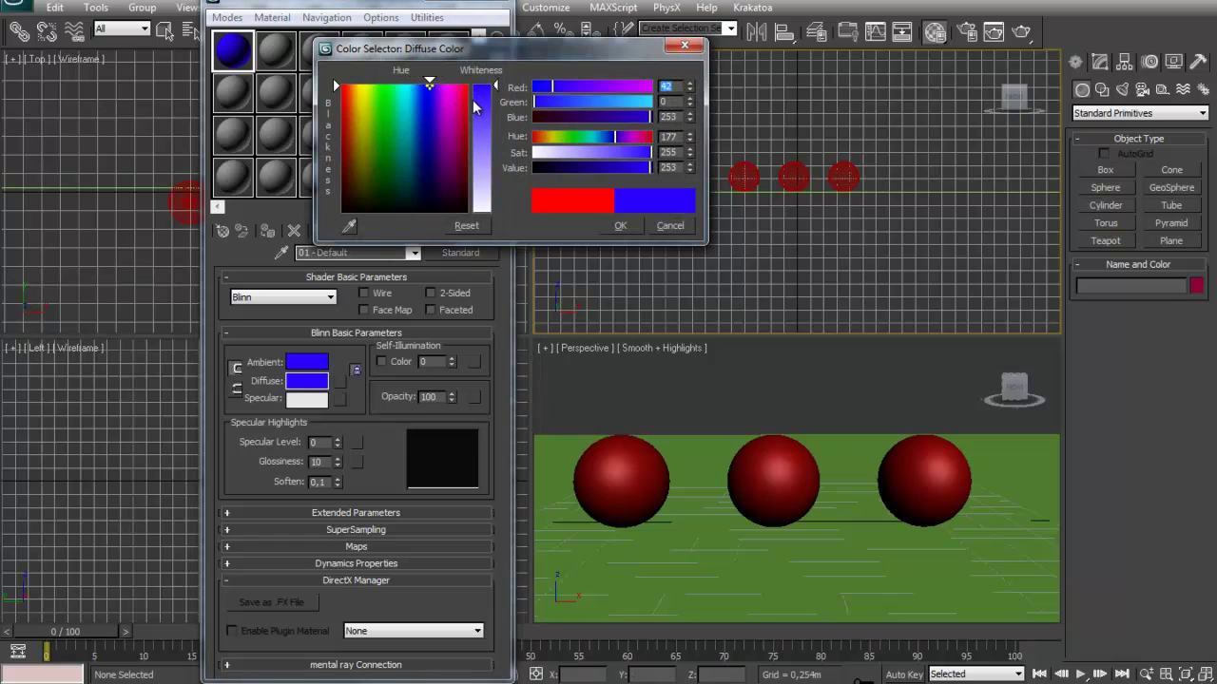
pyautogui.click(620, 225)
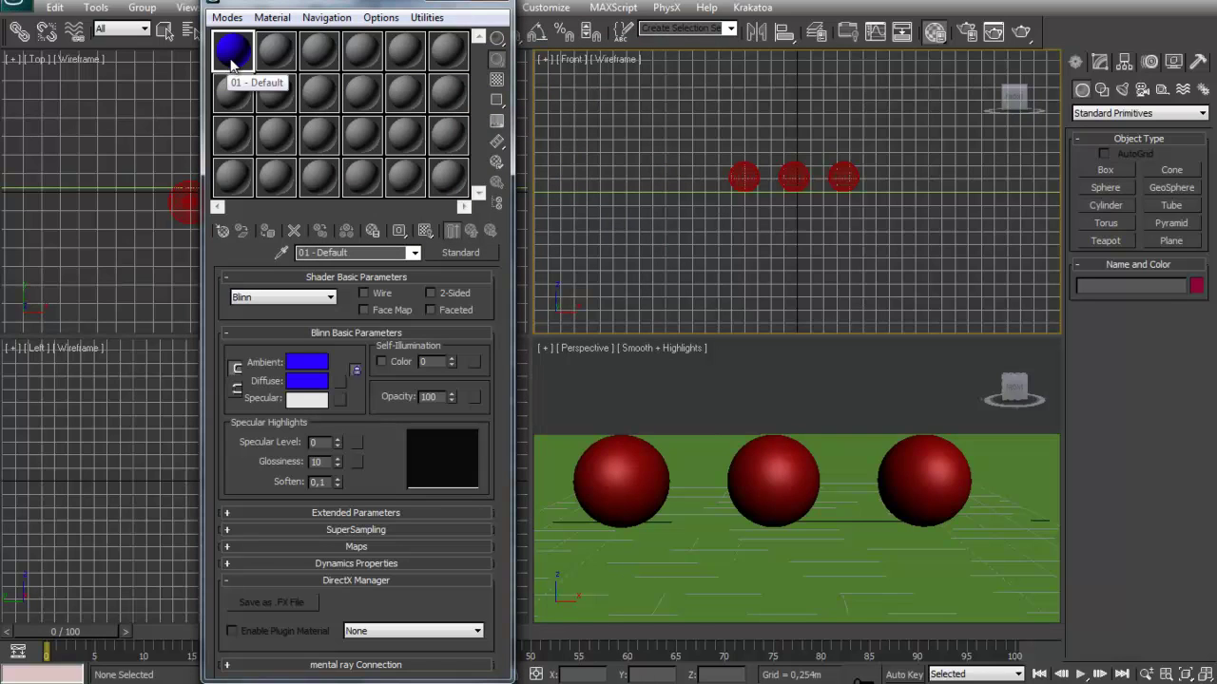
# Drag the blue material onto the left sphere and assign it to the right sphere.
pyautogui.click(629, 501)
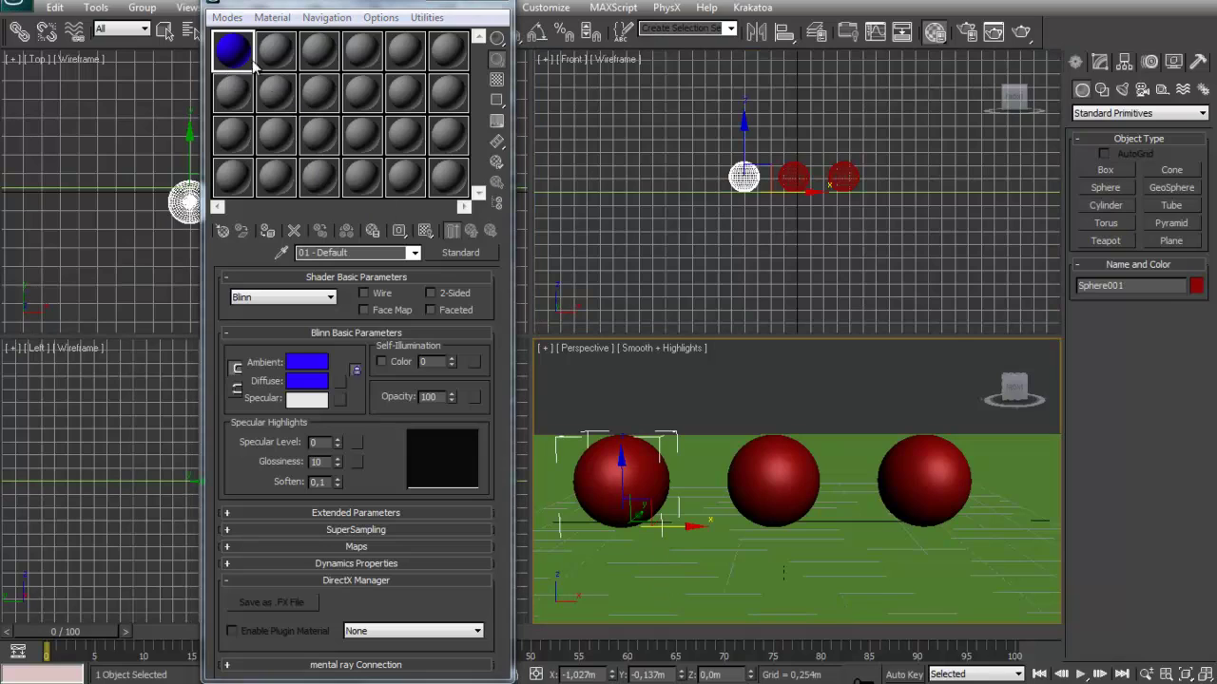
pyautogui.click(576, 128)
pyautogui.moveTo(231, 64); pyautogui.dragTo(613, 465)
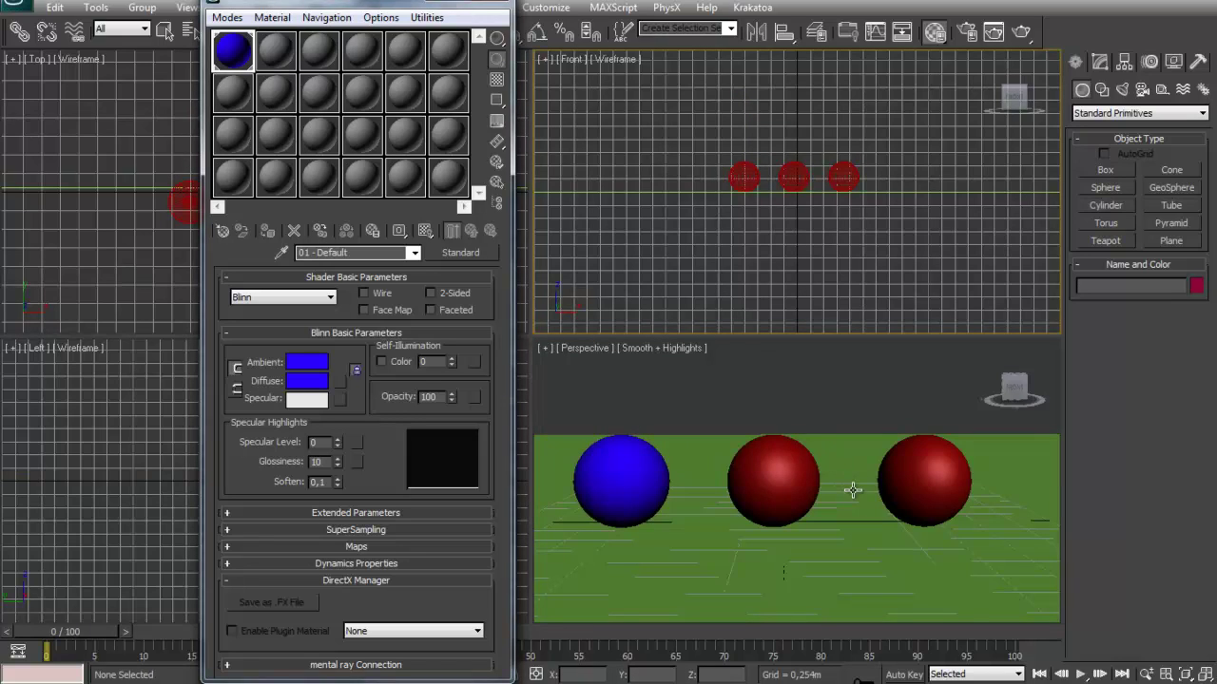
pyautogui.click(925, 480)
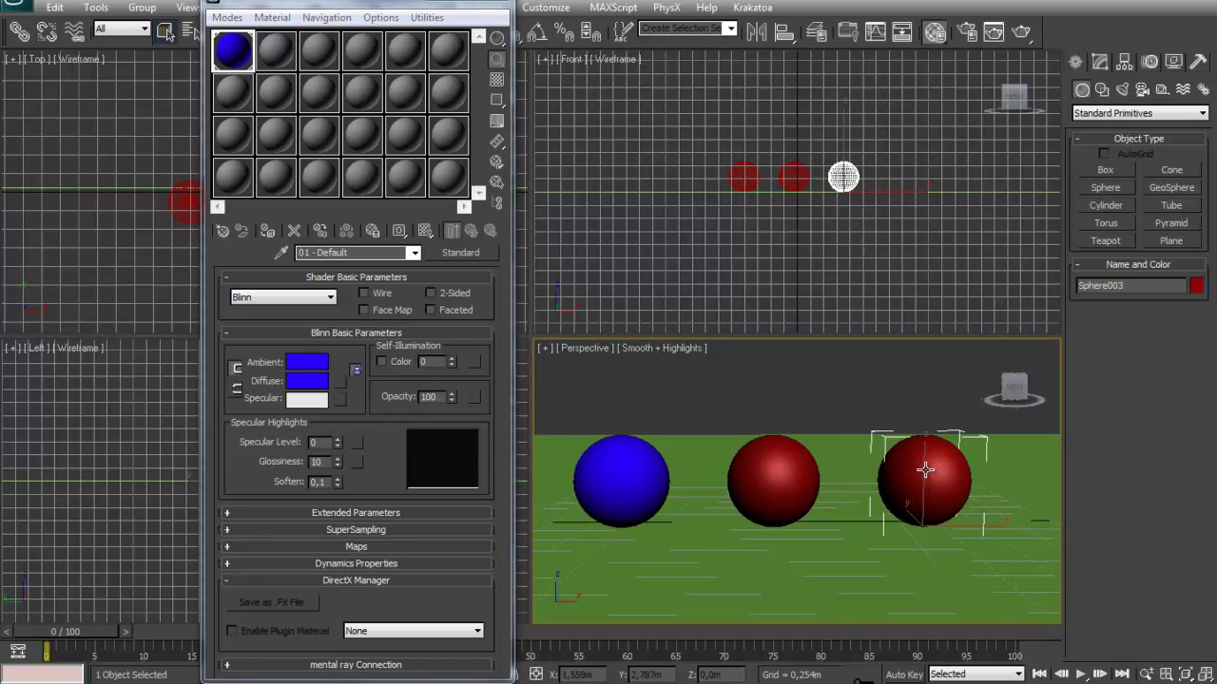
pyautogui.click(268, 232)
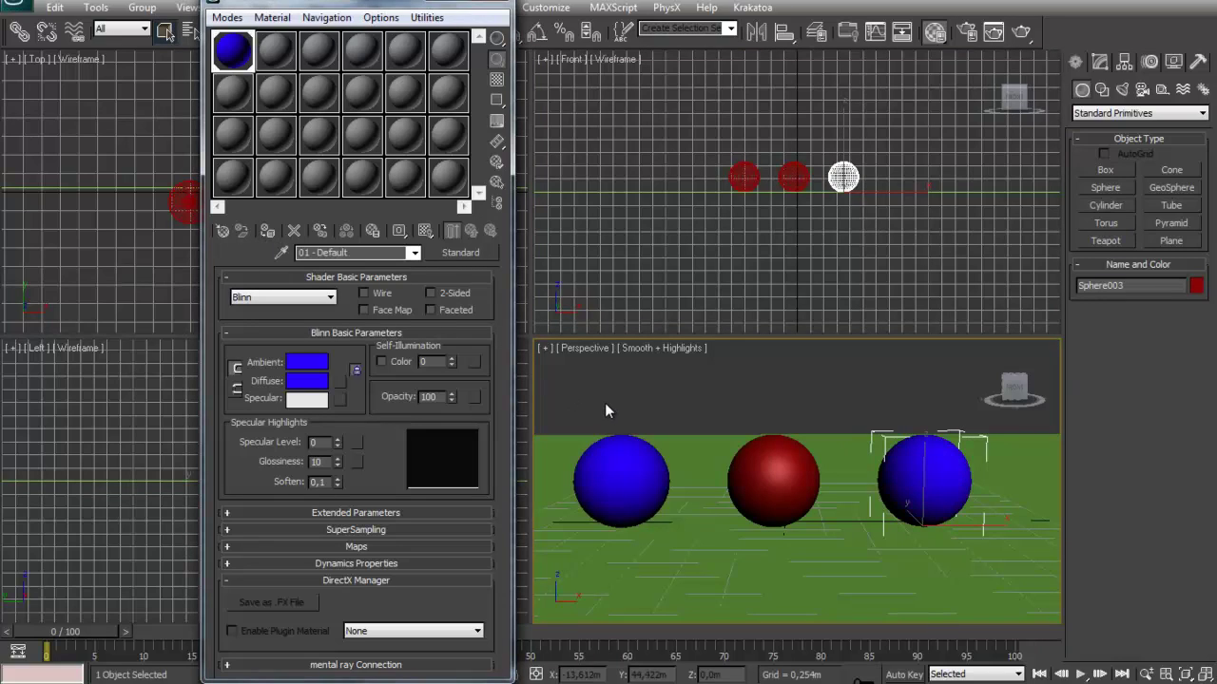
pyautogui.click(863, 410)
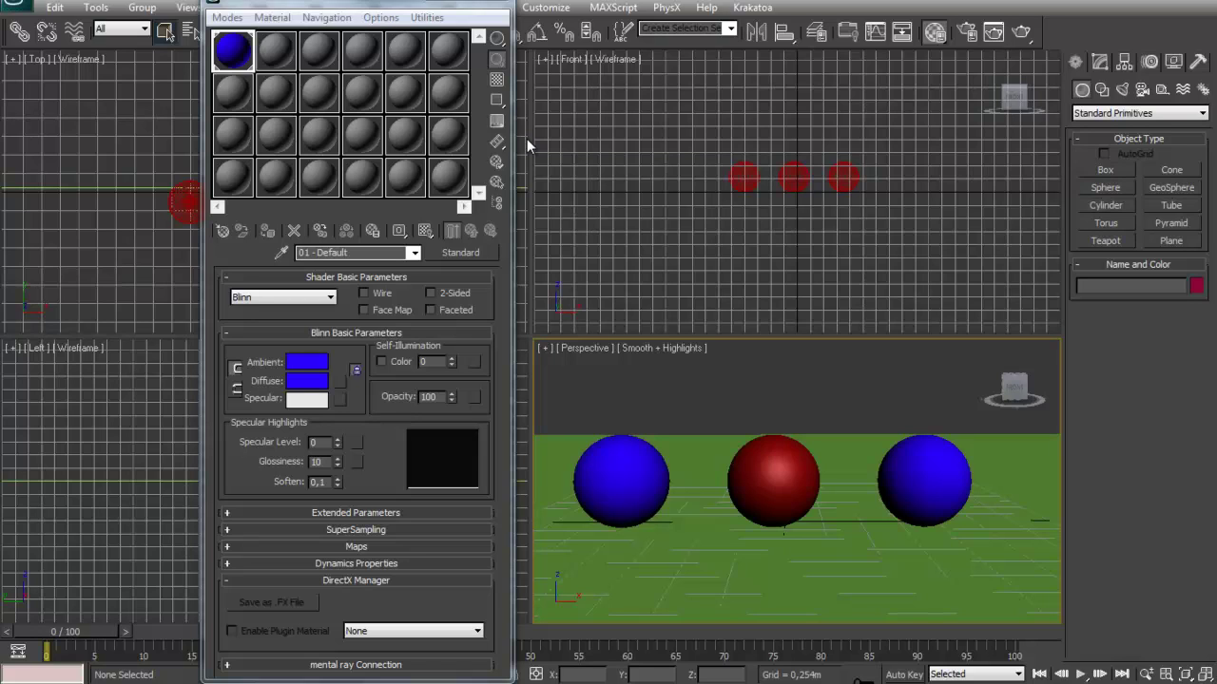
# Expand the Maps rollout of 01 - Default, showing every map slot as None.
pyautogui.click(395, 543)
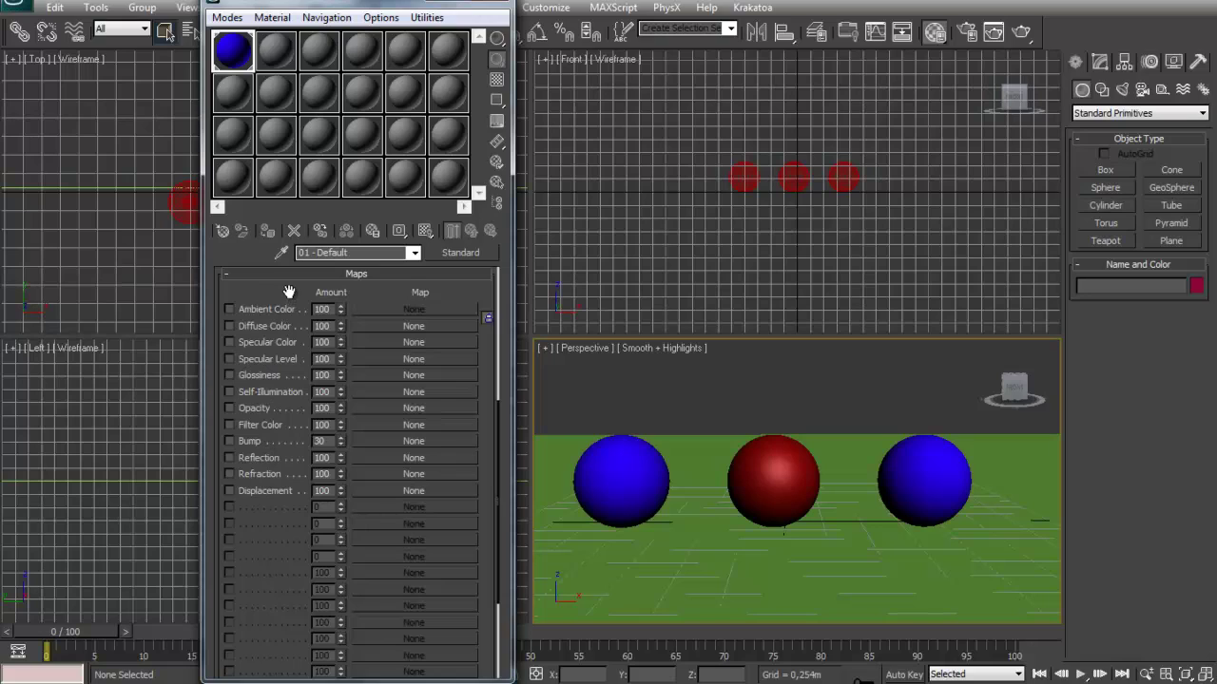
pyautogui.moveTo(288, 291); pyautogui.dragTo(285, 303)
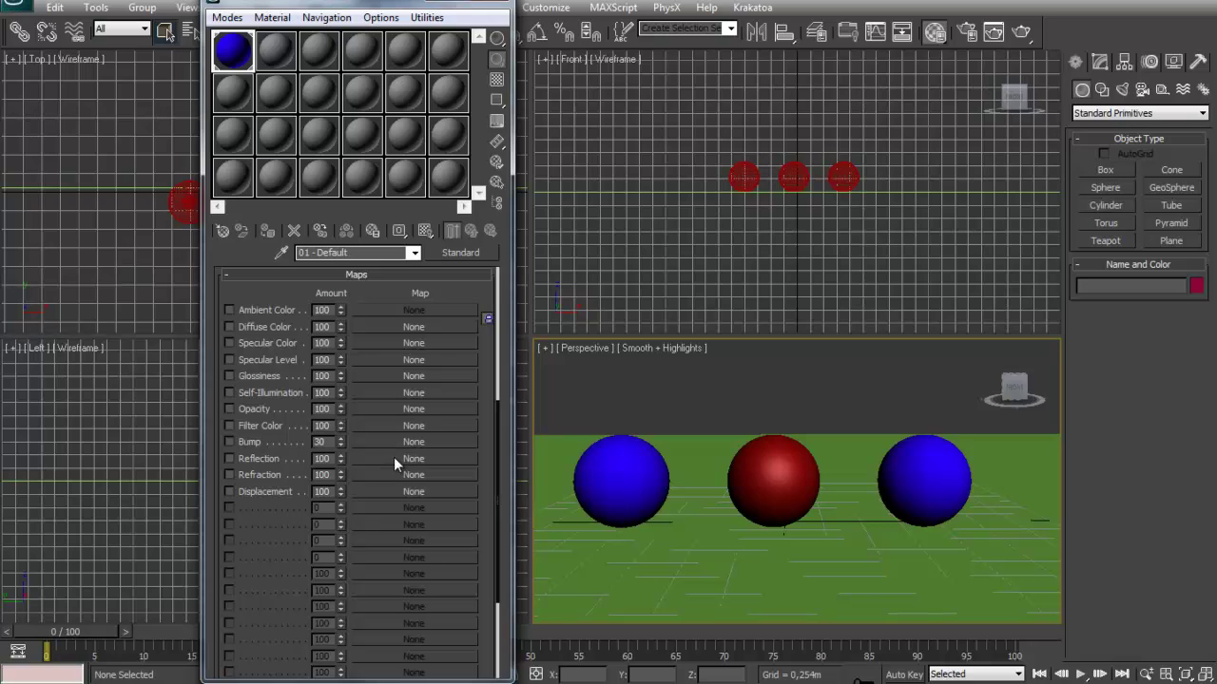
# Open the Material/Map Browser for the Bump slot and expand Maps > Standard.
pyautogui.click(421, 443)
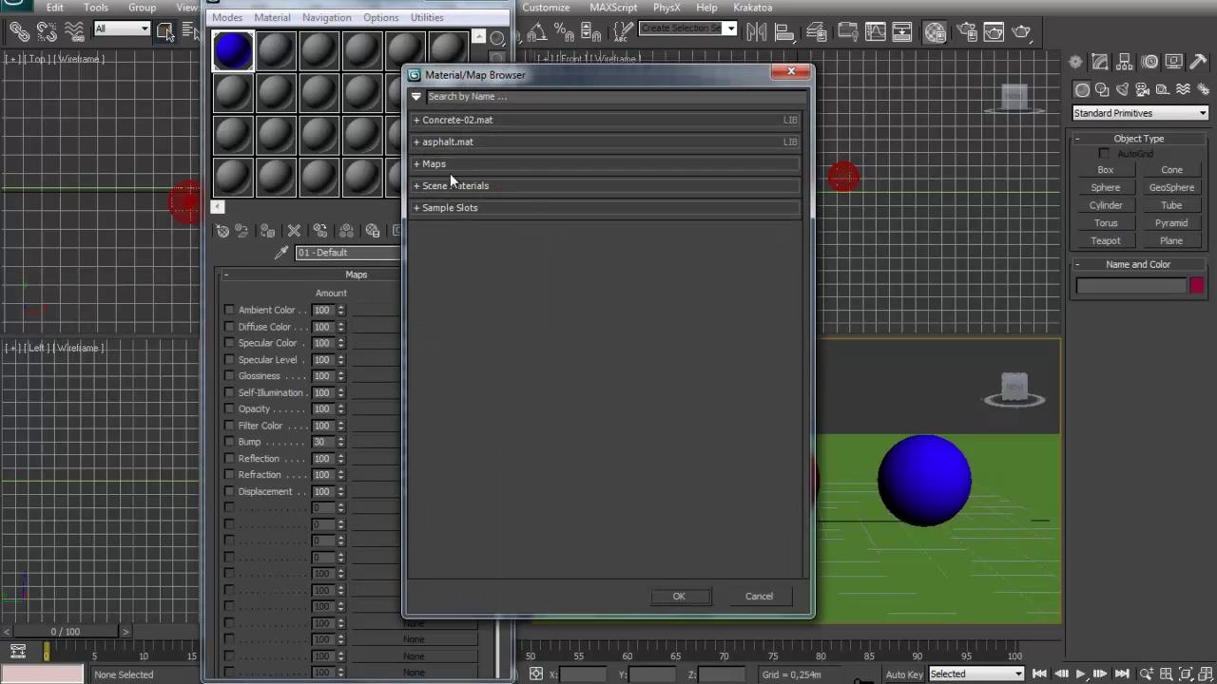
pyautogui.click(415, 164)
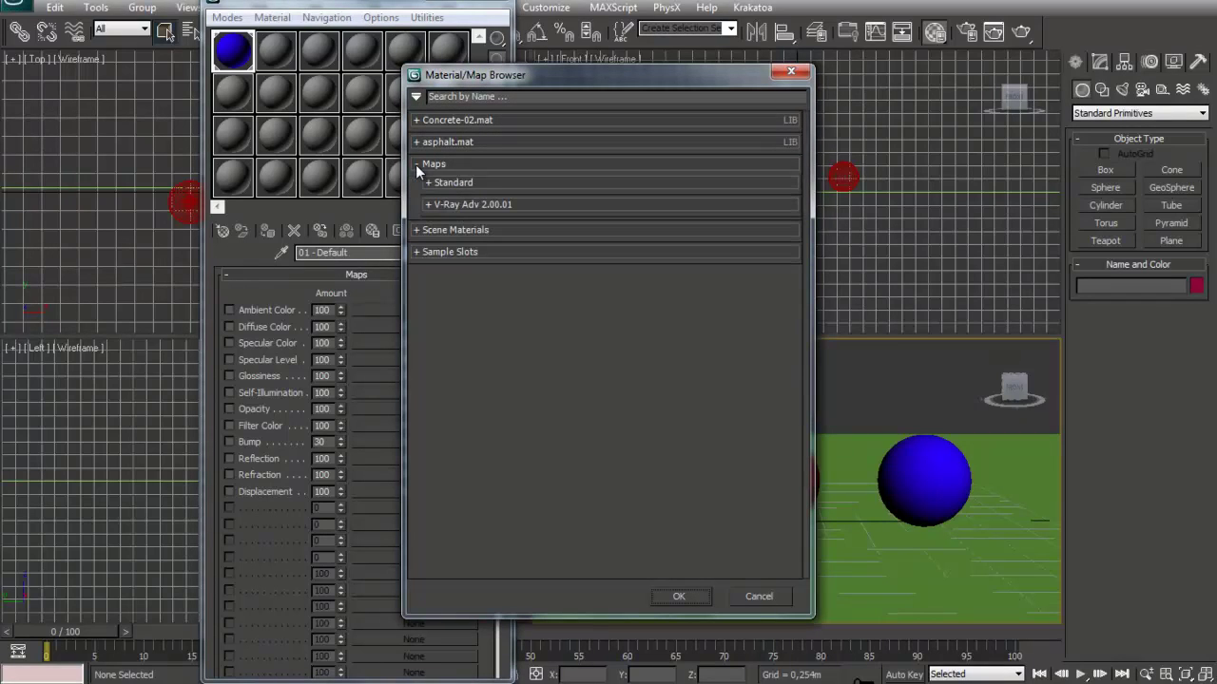
pyautogui.click(429, 181)
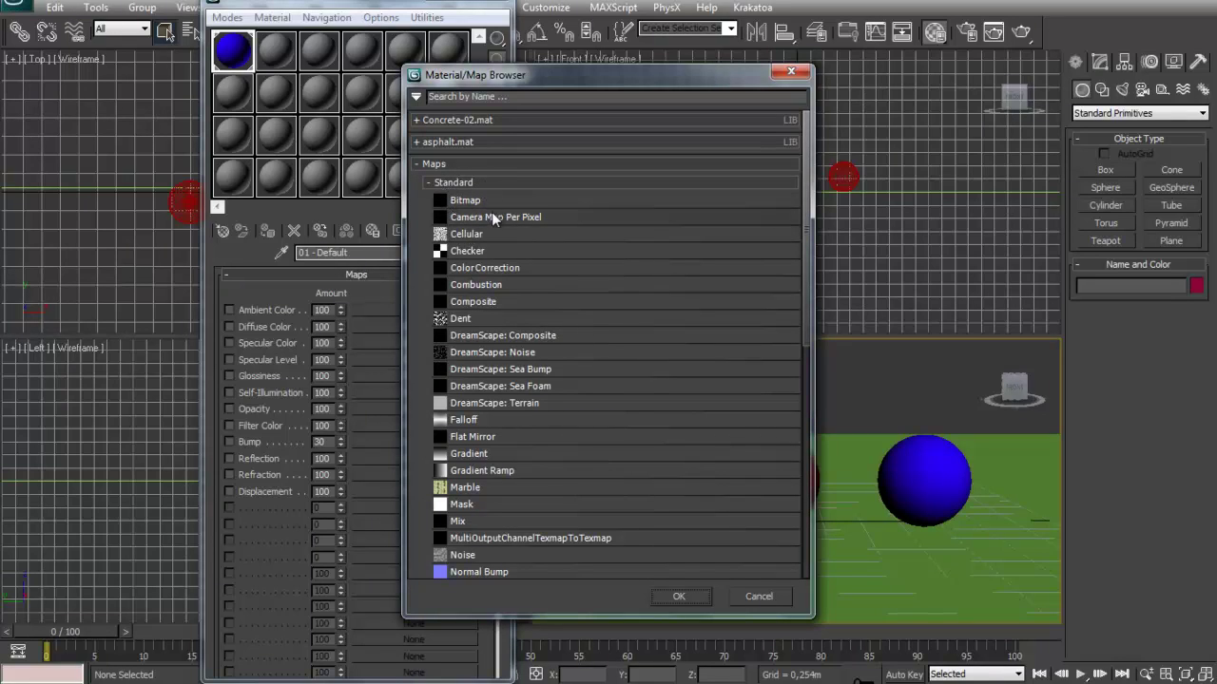
pyautogui.scroll(-3, 507, 316)
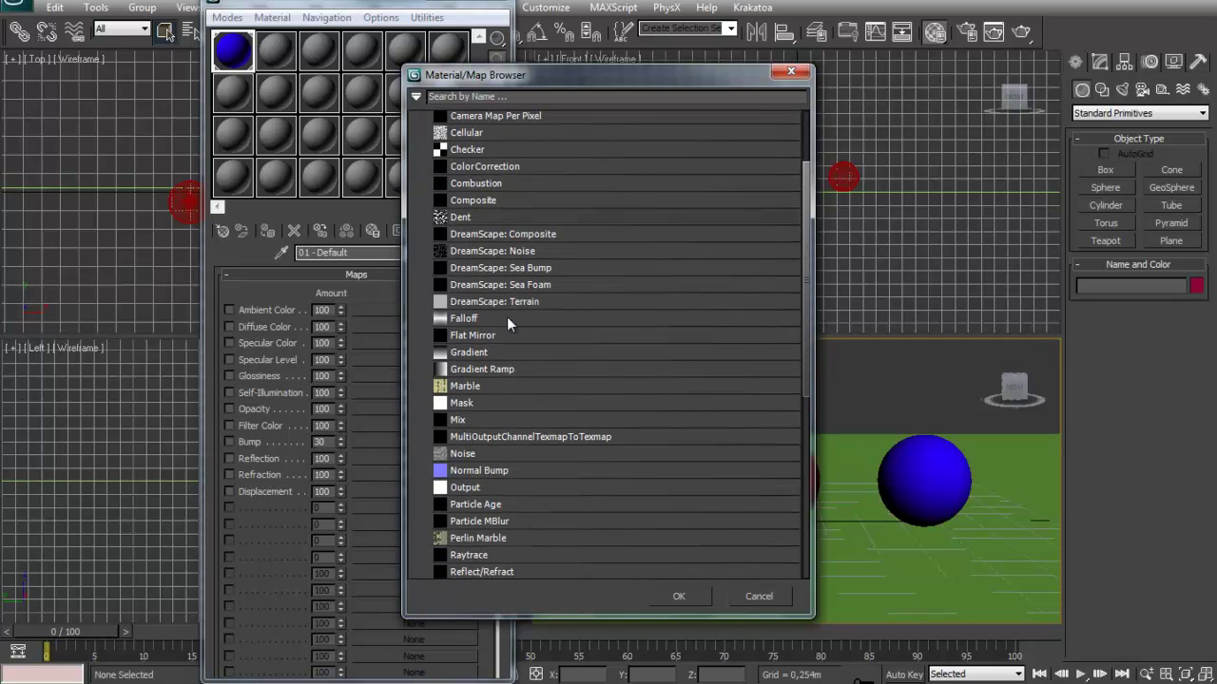
pyautogui.scroll(1, 505, 407)
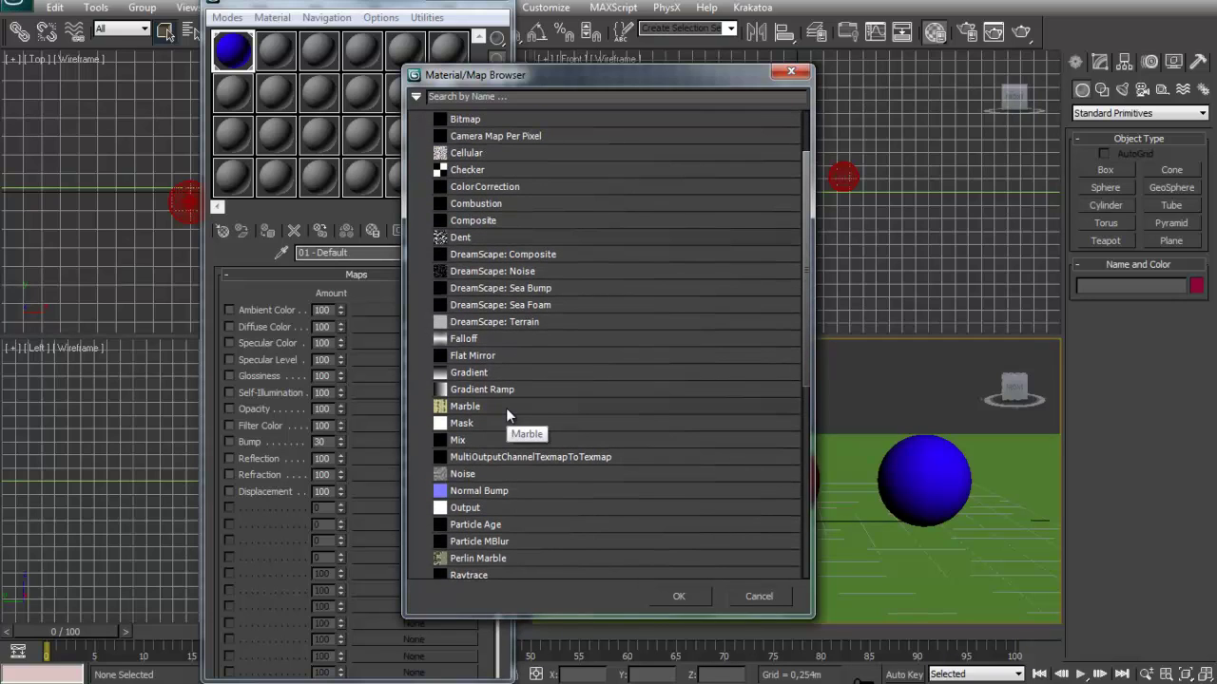
# Apply a Noise bump map, magnify the sample, and set Tiling X, Y and Z to 4.
pyautogui.doubleClick(502, 472)
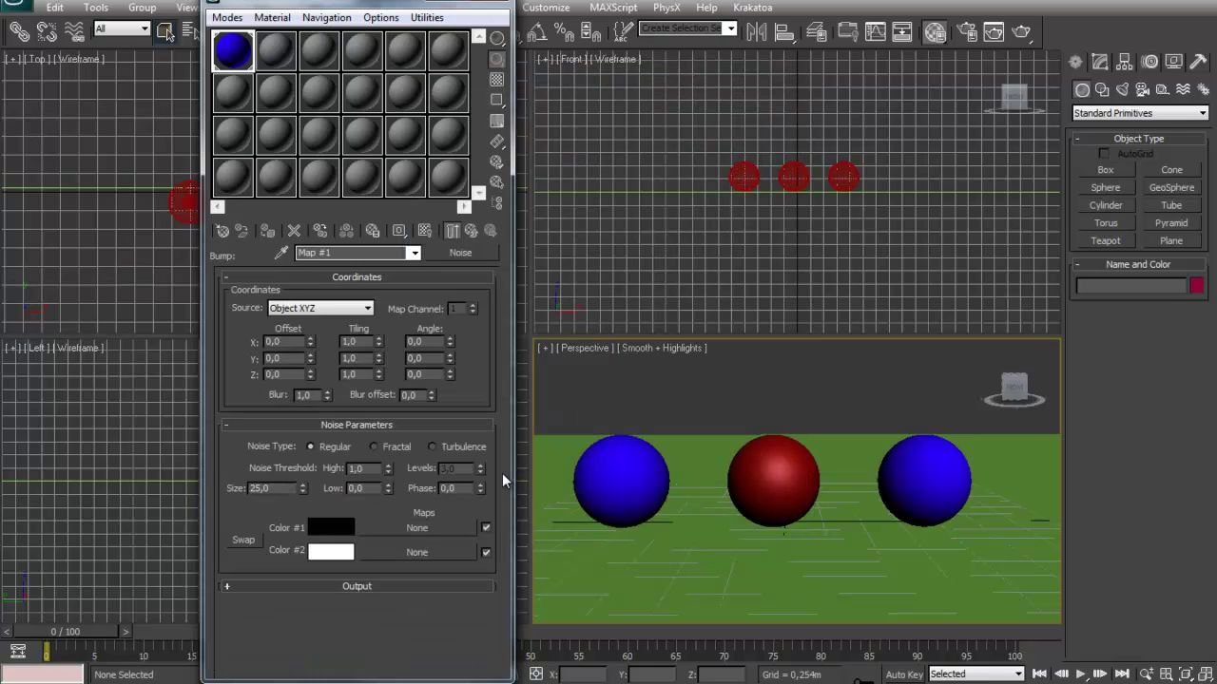
pyautogui.doubleClick(234, 50)
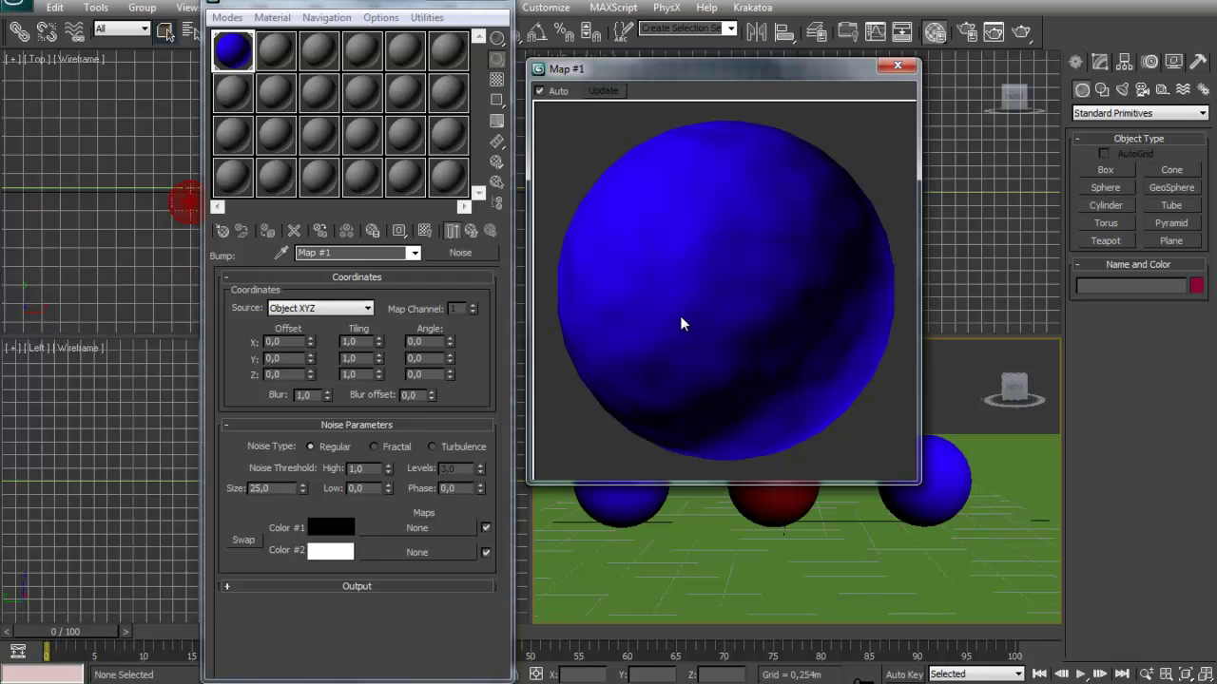
pyautogui.doubleClick(367, 342)
pyautogui.write('4')
pyautogui.press('Tab')
pyautogui.write('4')
pyautogui.press('Tab')
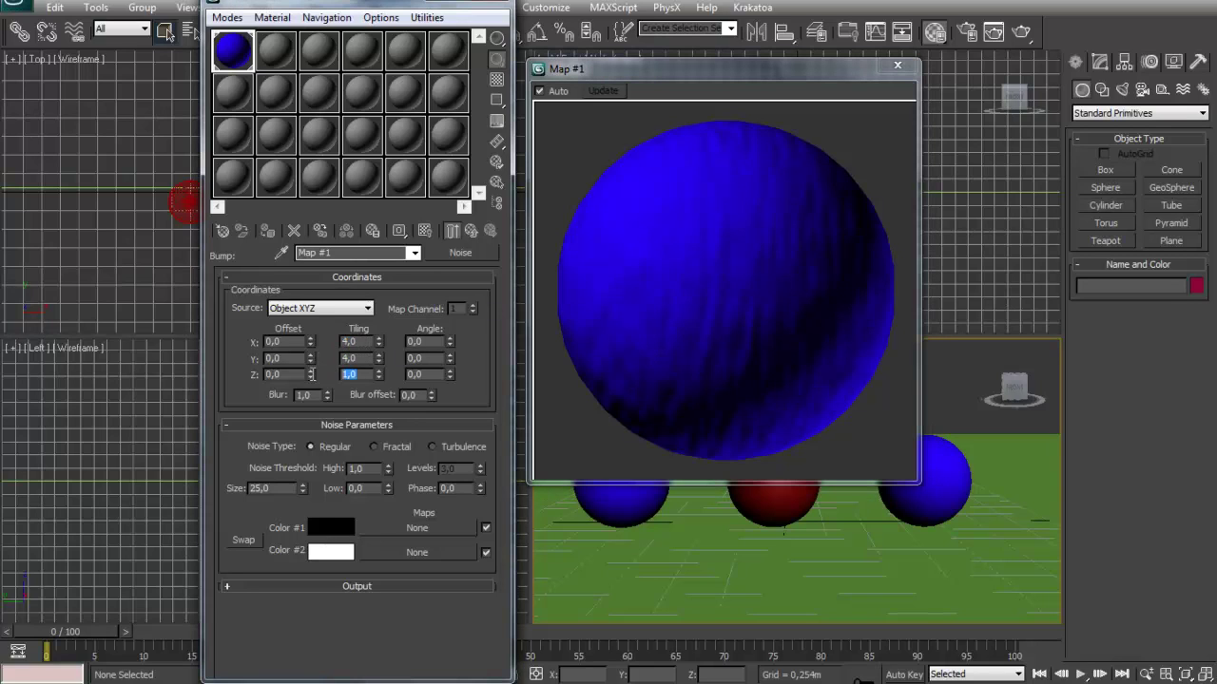
pyautogui.write('4')
pyautogui.press('Return')
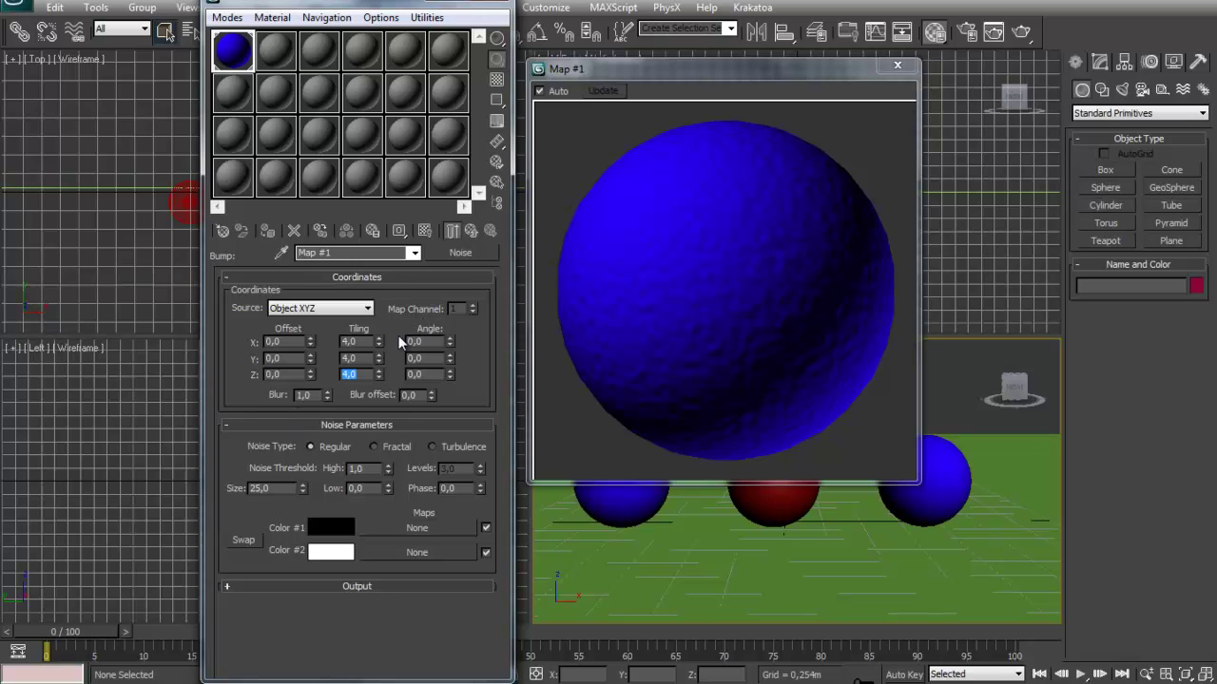
# Reopen the Noise bump map and re-enter Y tiling as 4.
pyautogui.click(469, 238)
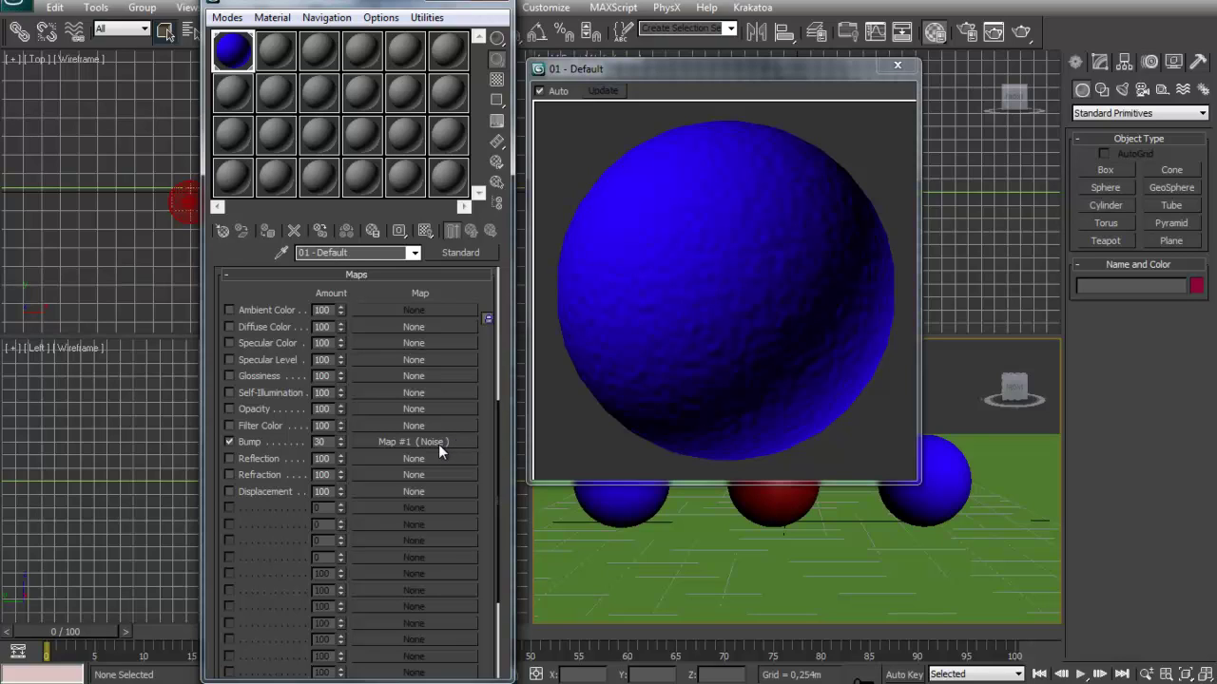
pyautogui.click(438, 444)
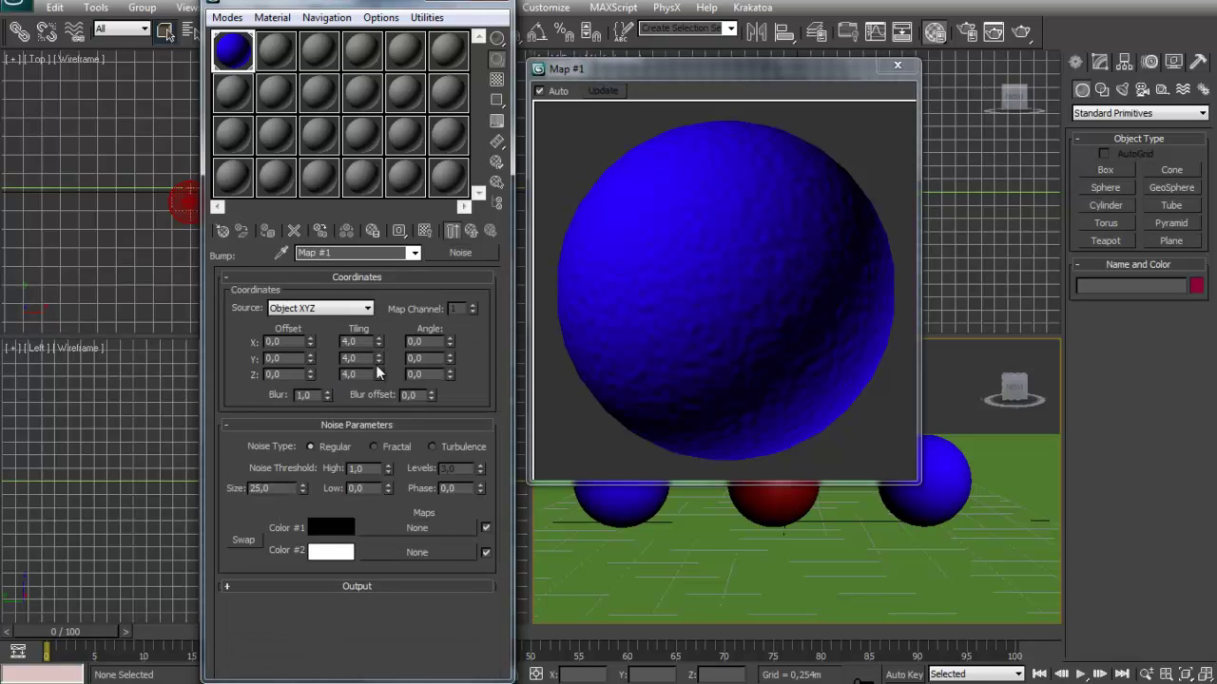
pyautogui.doubleClick(357, 358)
pyautogui.write('4')
pyautogui.press('Return')
# Back in the Maps rollout, raise the Bump amount from 30 to 100.
pyautogui.click(470, 232)
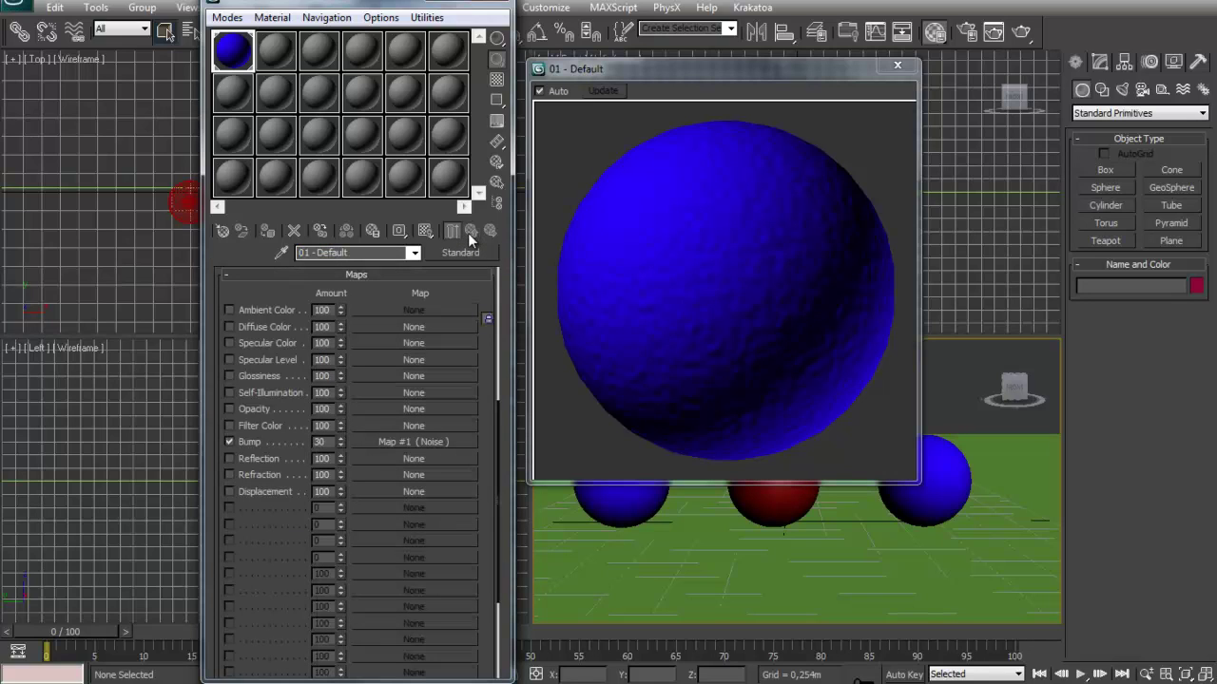
pyautogui.moveTo(304, 288)
pyautogui.mouseDown()
pyautogui.moveTo(306, 275)
pyautogui.moveTo(306, 301)
pyautogui.mouseUp()
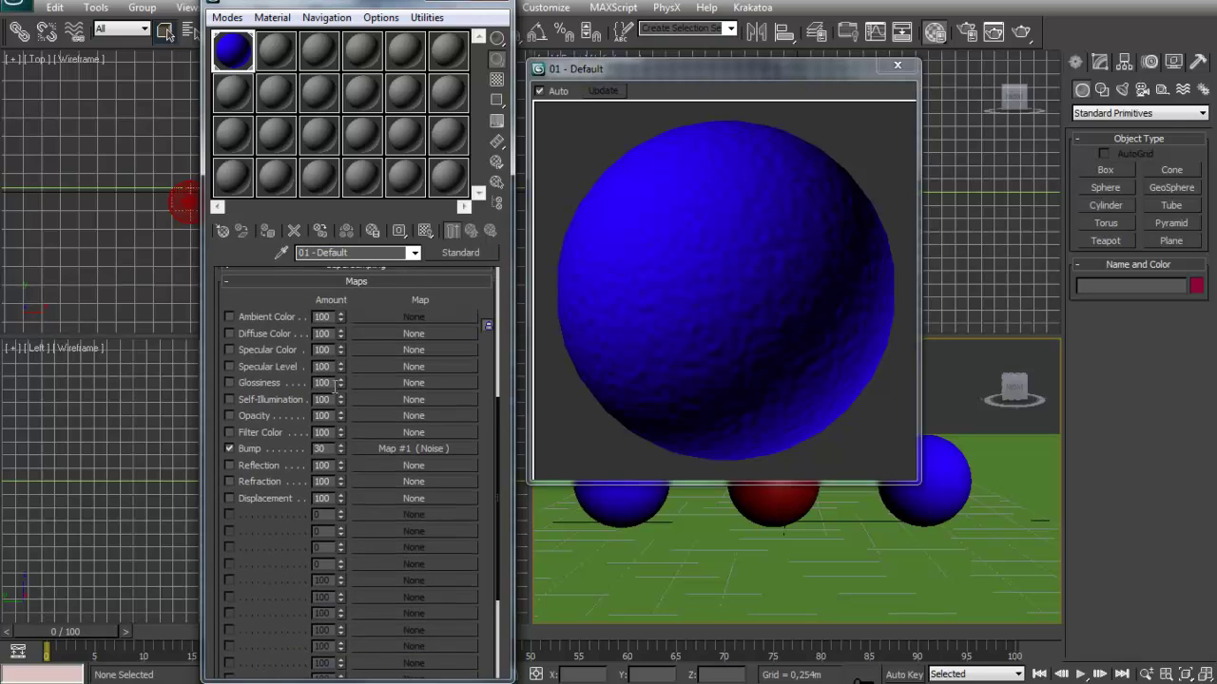
pyautogui.doubleClick(329, 447)
pyautogui.write('100')
pyautogui.press('Return')
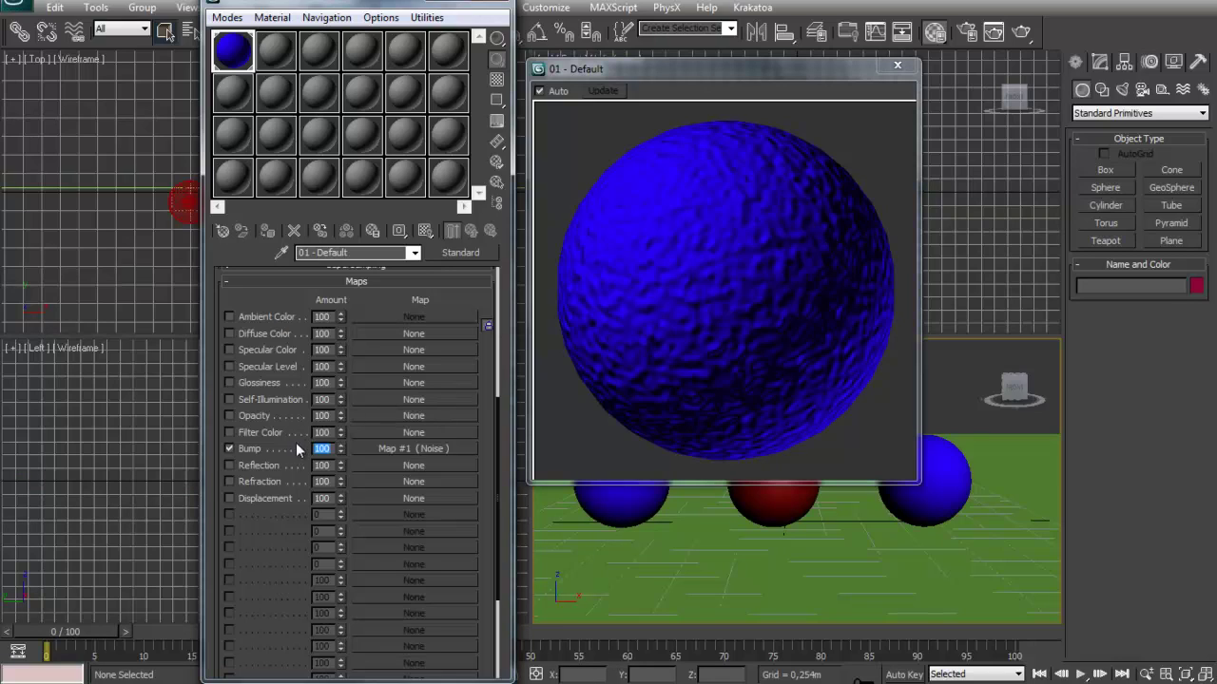
# Add a Raytrace map to the Reflection slot with Trace Mode set to Reflection.
pyautogui.click(276, 464)
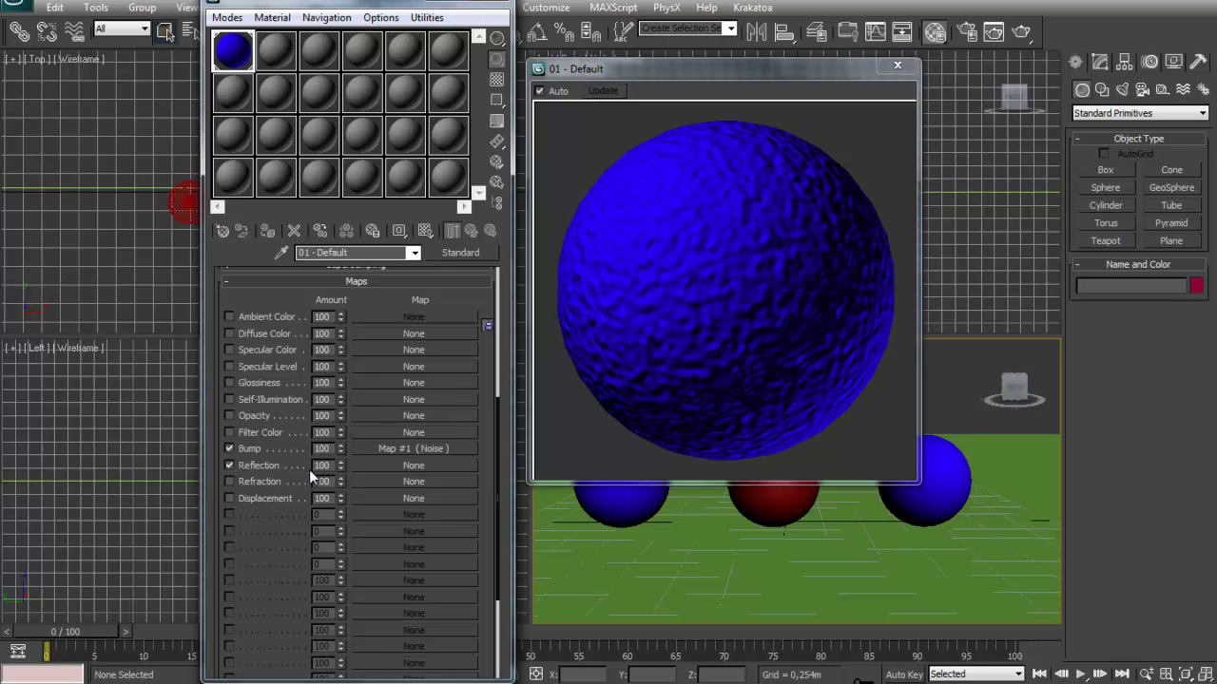
pyautogui.click(230, 466)
pyautogui.click(408, 466)
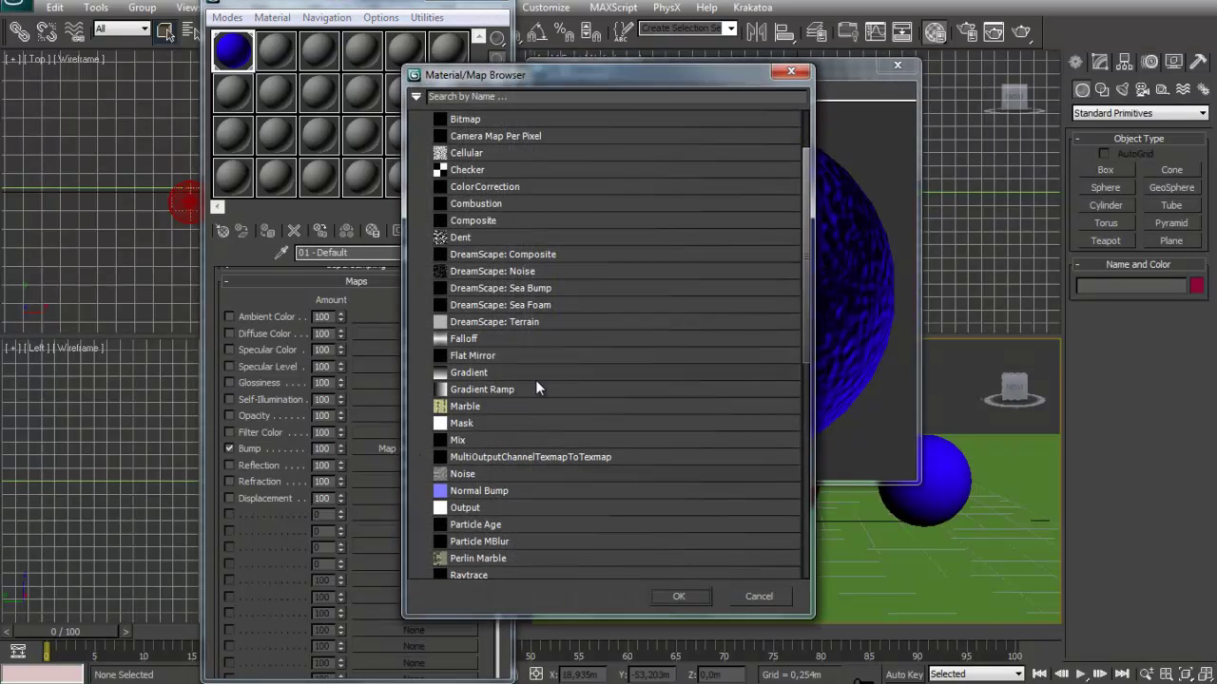
pyautogui.scroll(-2, 531, 428)
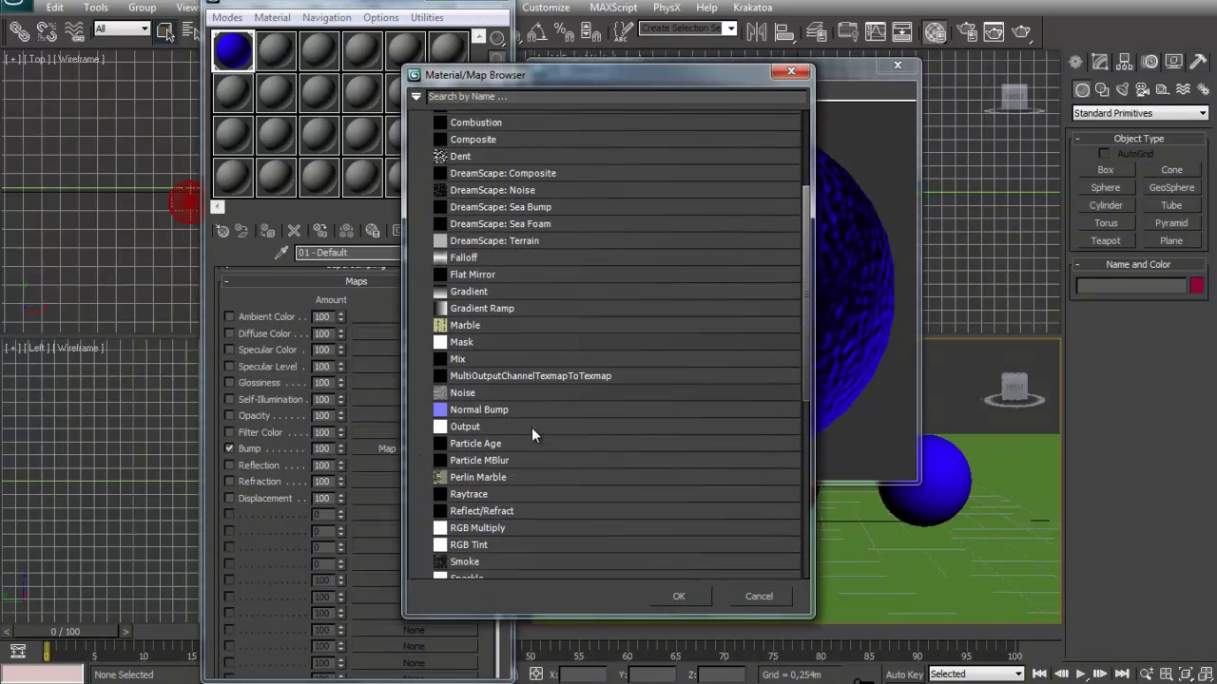
pyautogui.doubleClick(515, 490)
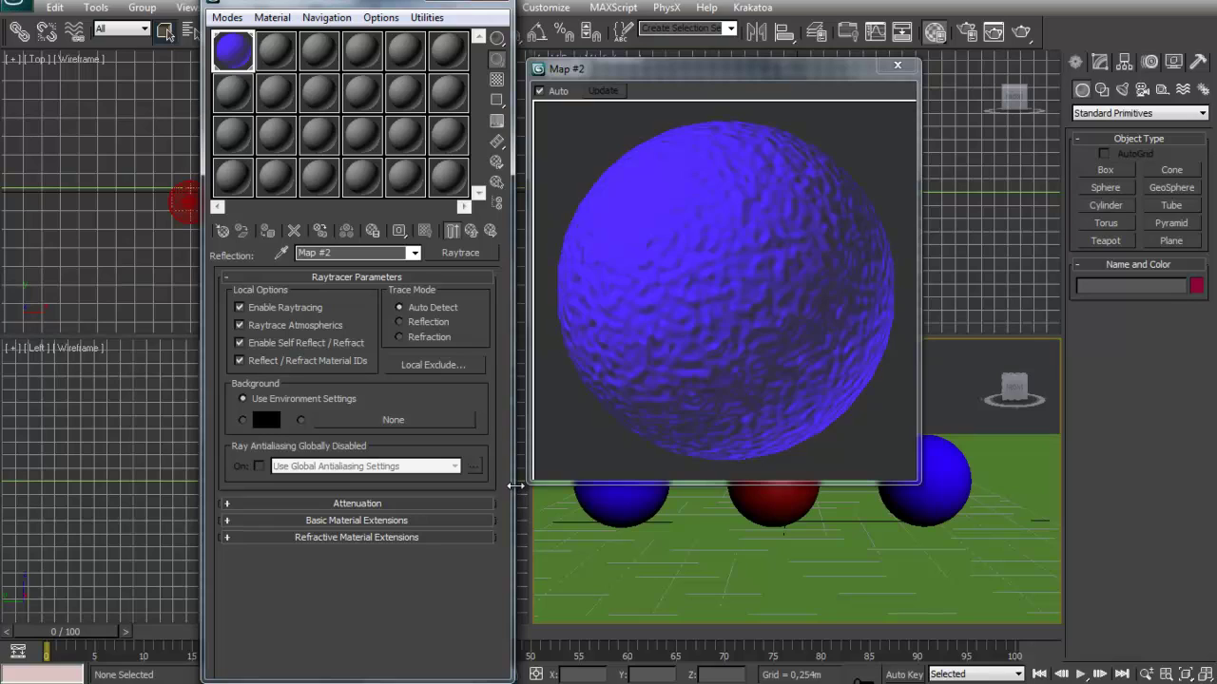
pyautogui.click(436, 326)
pyautogui.click(475, 233)
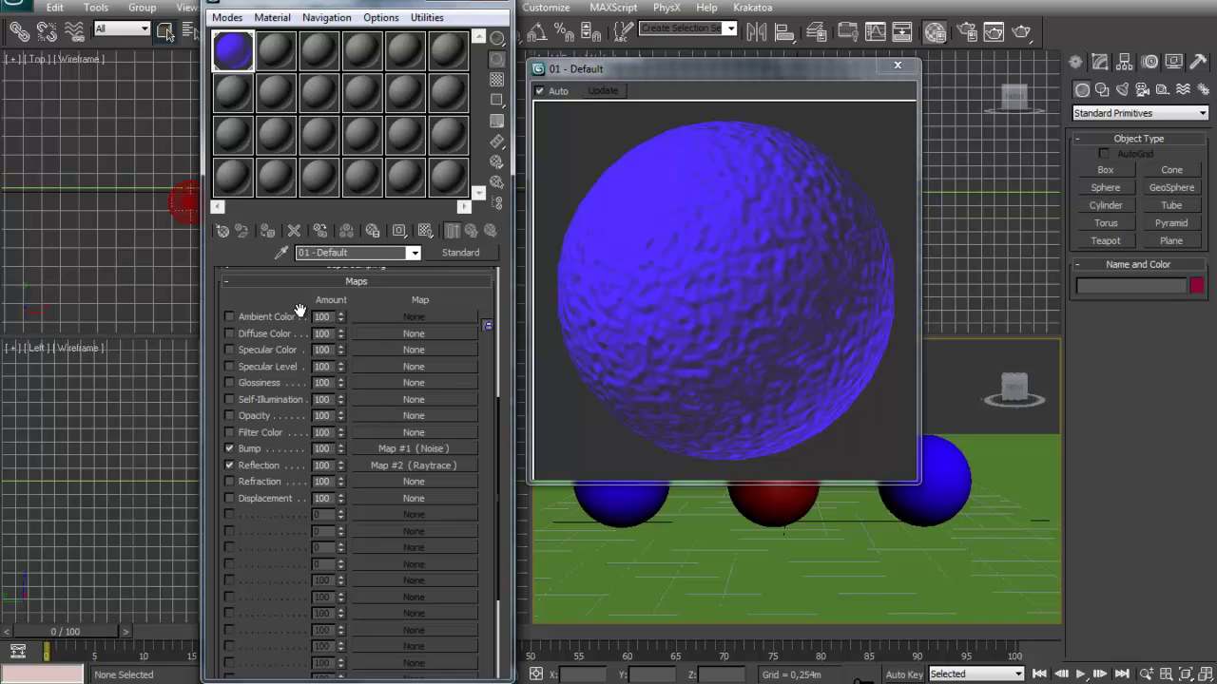
# Set Blinn Specular Level to 78 and Glossiness to 32 with the spinners.
pyautogui.moveTo(294, 304); pyautogui.dragTo(321, 466)
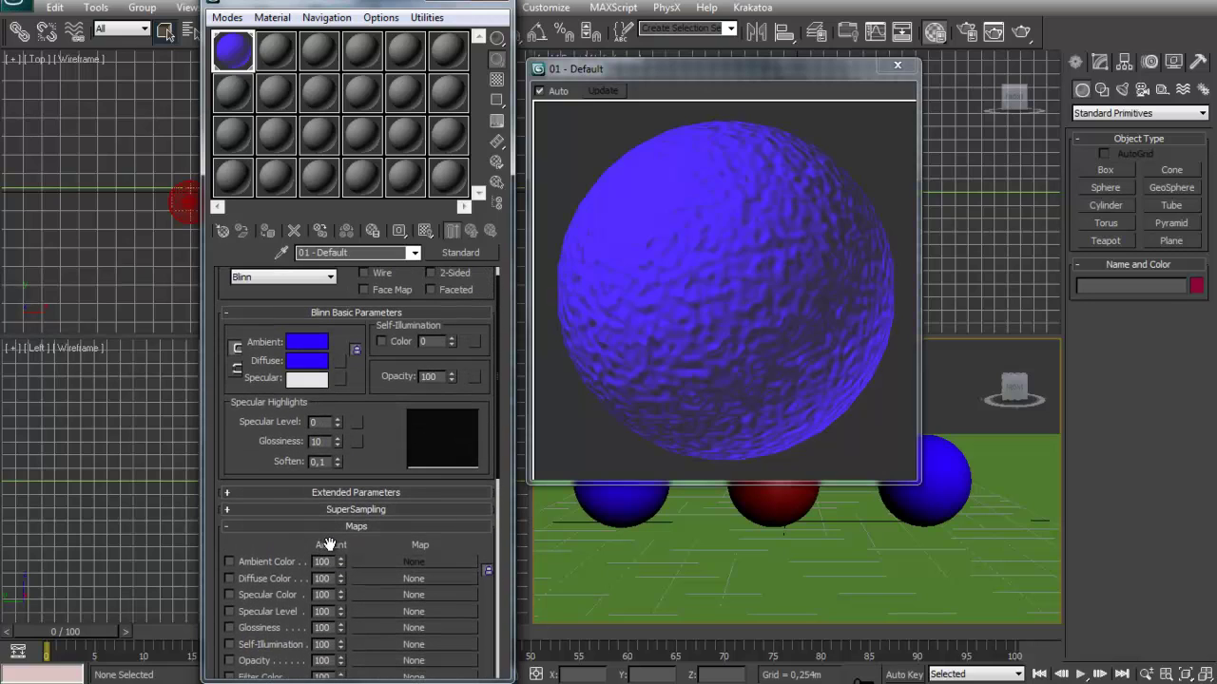
pyautogui.moveTo(384, 439); pyautogui.dragTo(385, 462)
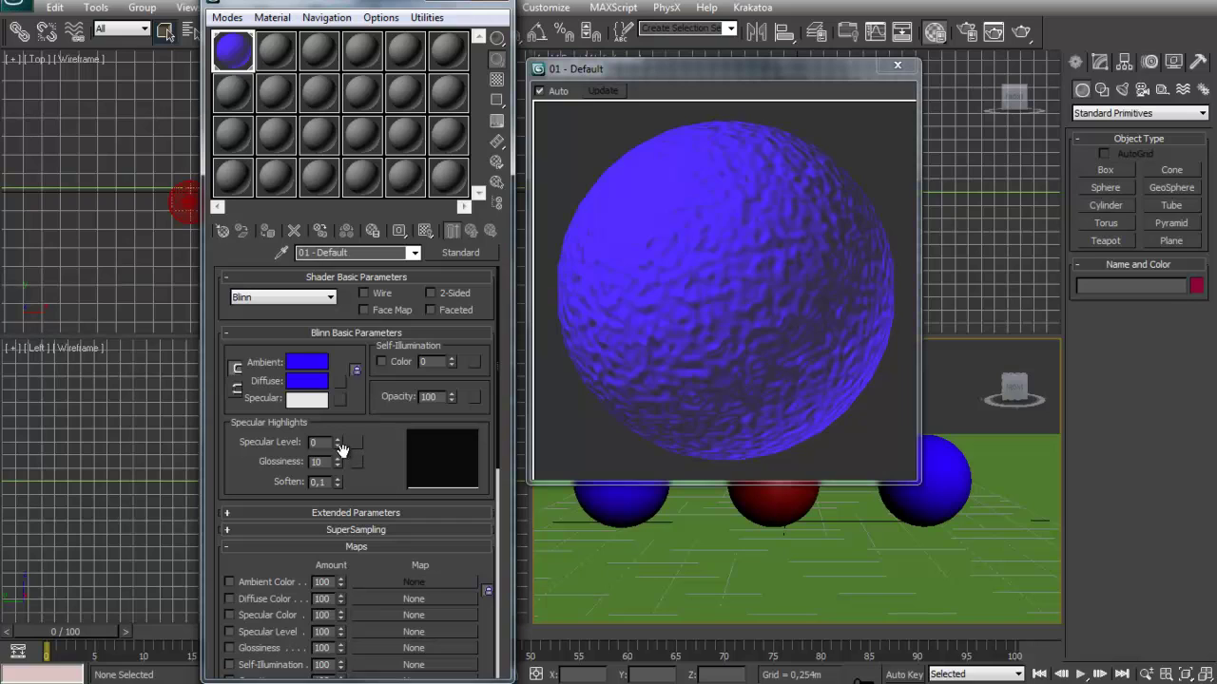
pyautogui.moveTo(336, 441); pyautogui.dragTo(359, 380)
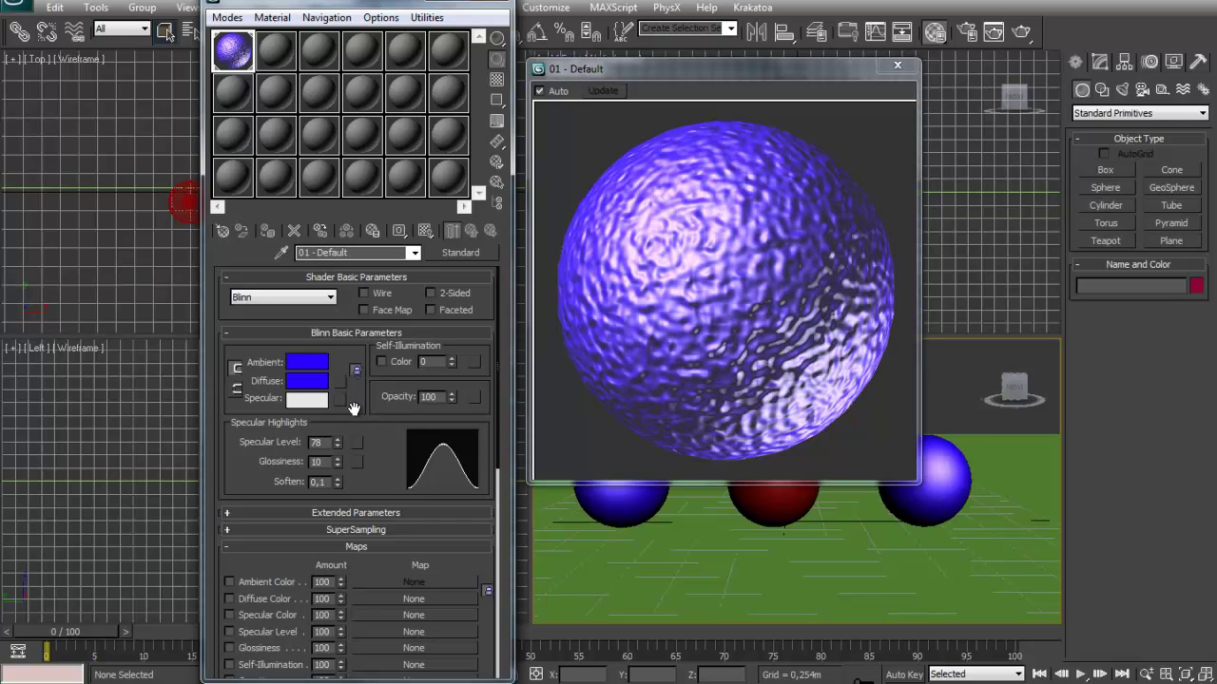
pyautogui.moveTo(338, 462); pyautogui.dragTo(339, 443)
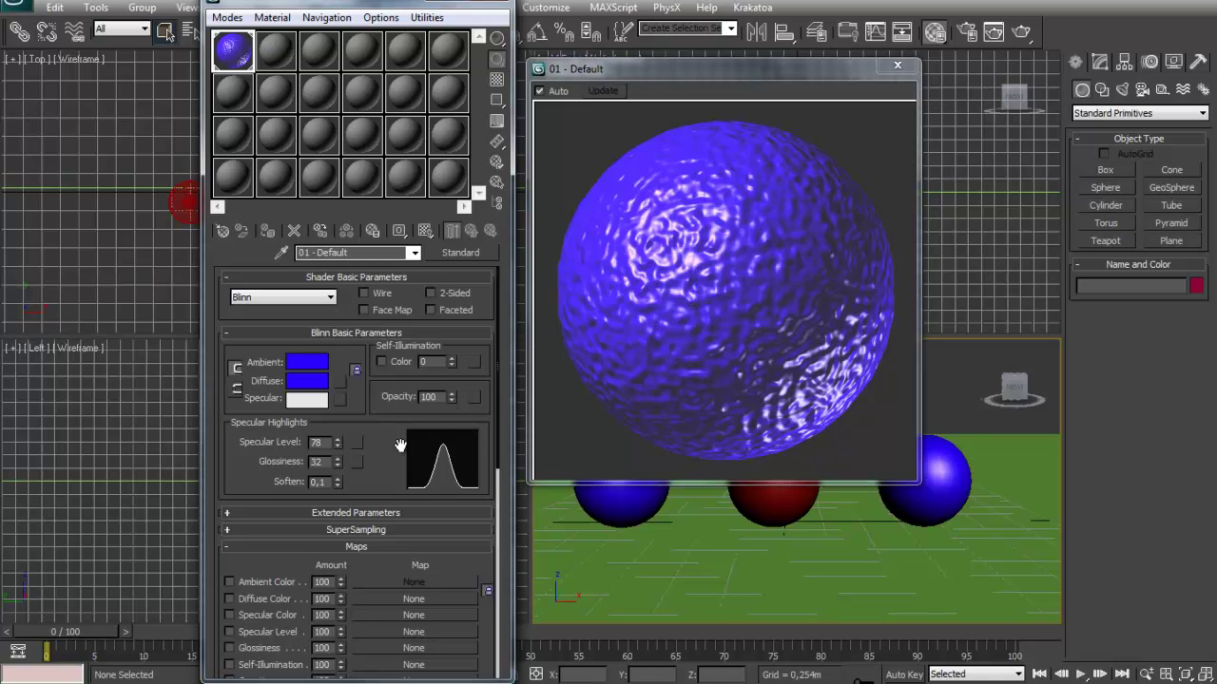
pyautogui.moveTo(400, 448)
pyautogui.mouseDown()
pyautogui.moveTo(401, 432)
pyautogui.moveTo(402, 460)
pyautogui.mouseUp()
pyautogui.moveTo(606, 68); pyautogui.dragTo(684, 70)
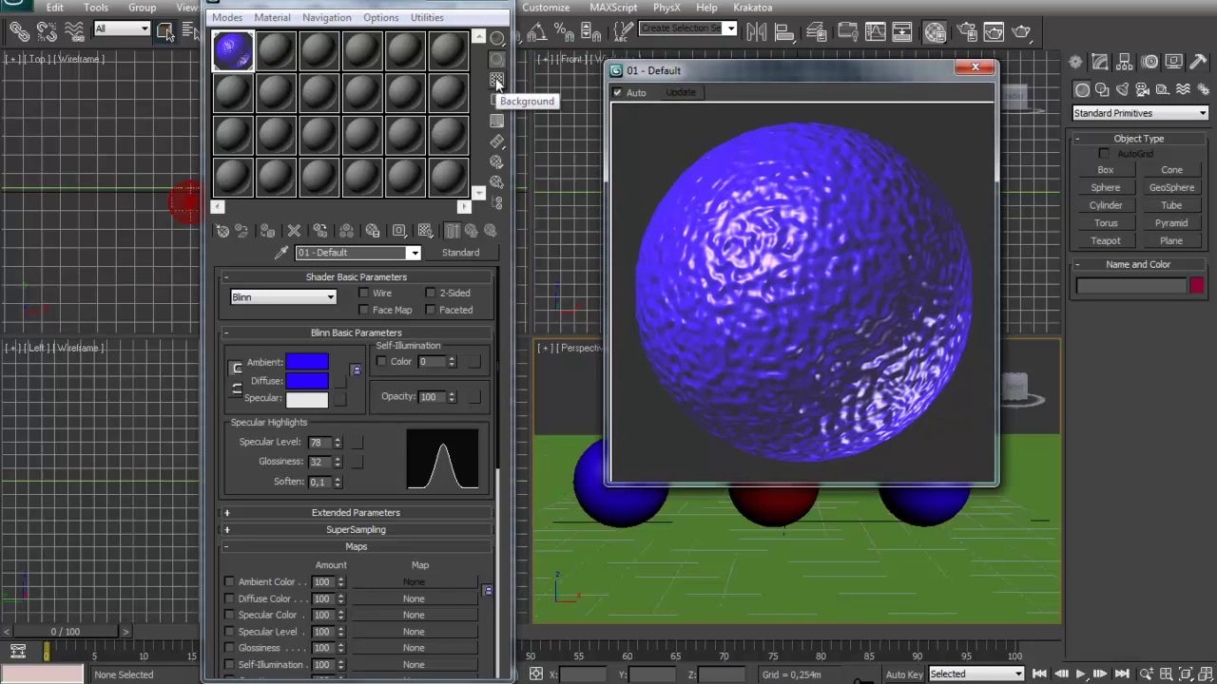
# Turn on the checkered Background in the sample slot and review the material settings.
pyautogui.click(497, 82)
pyautogui.click(497, 82)
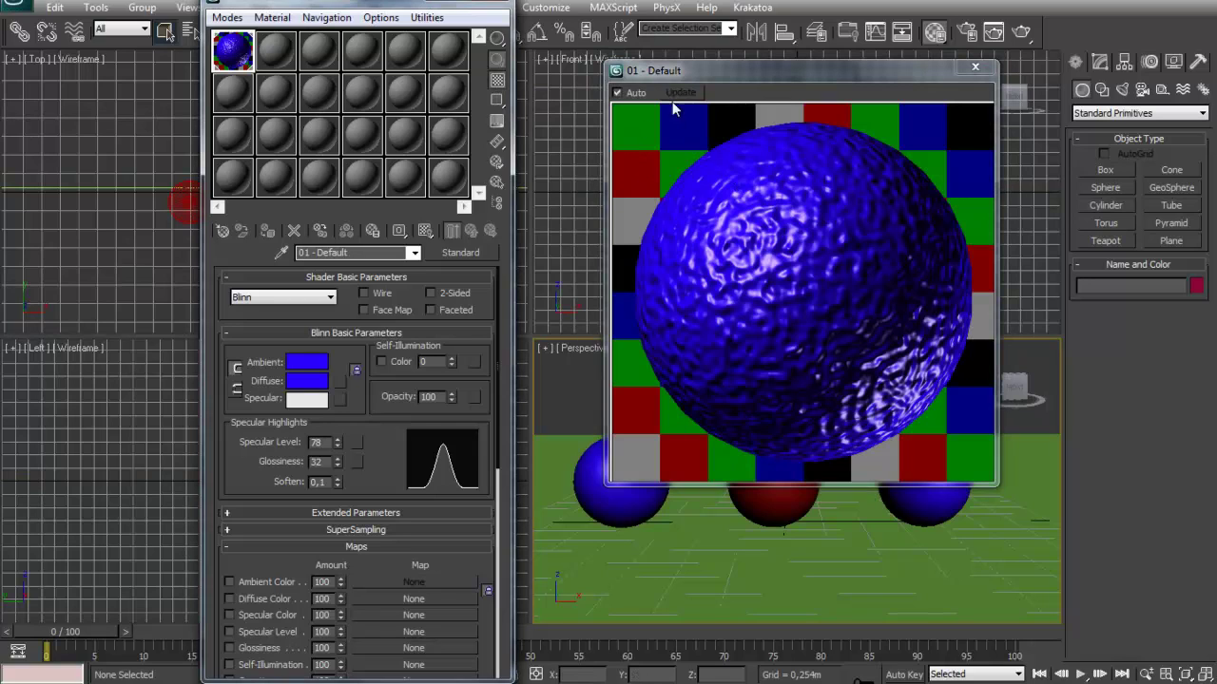
pyautogui.moveTo(683, 68); pyautogui.dragTo(658, 71)
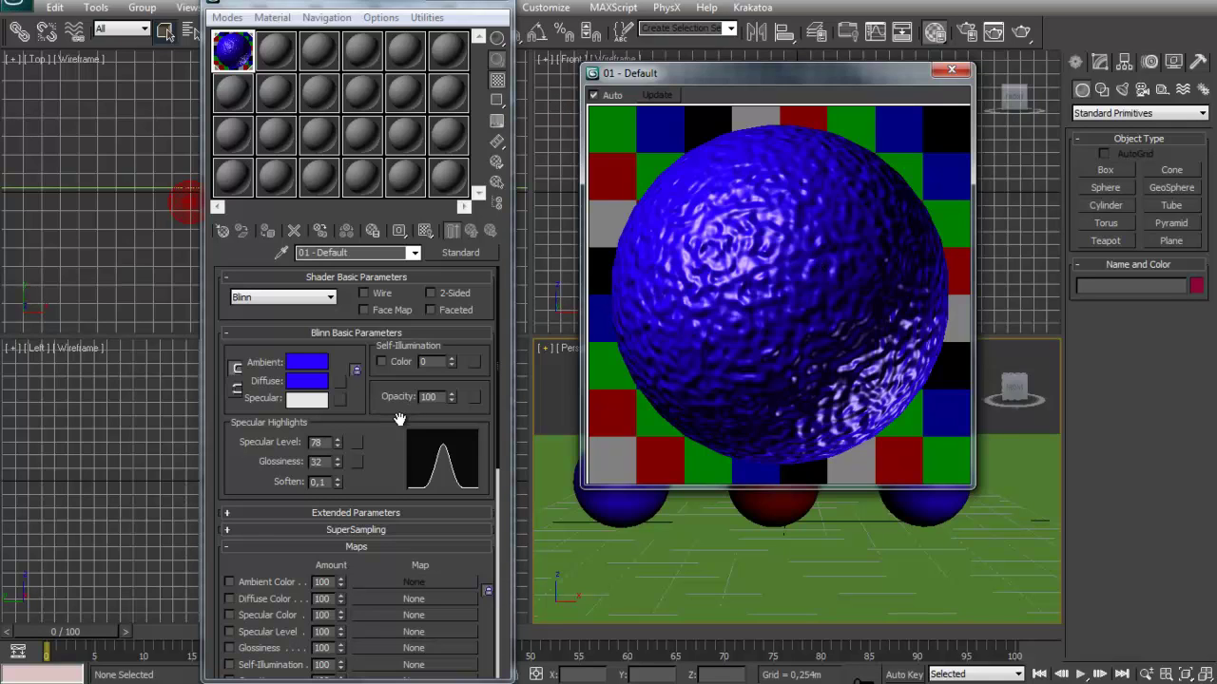
pyautogui.moveTo(402, 415)
pyautogui.mouseDown()
pyautogui.moveTo(404, 369)
pyautogui.moveTo(409, 406)
pyautogui.mouseUp()
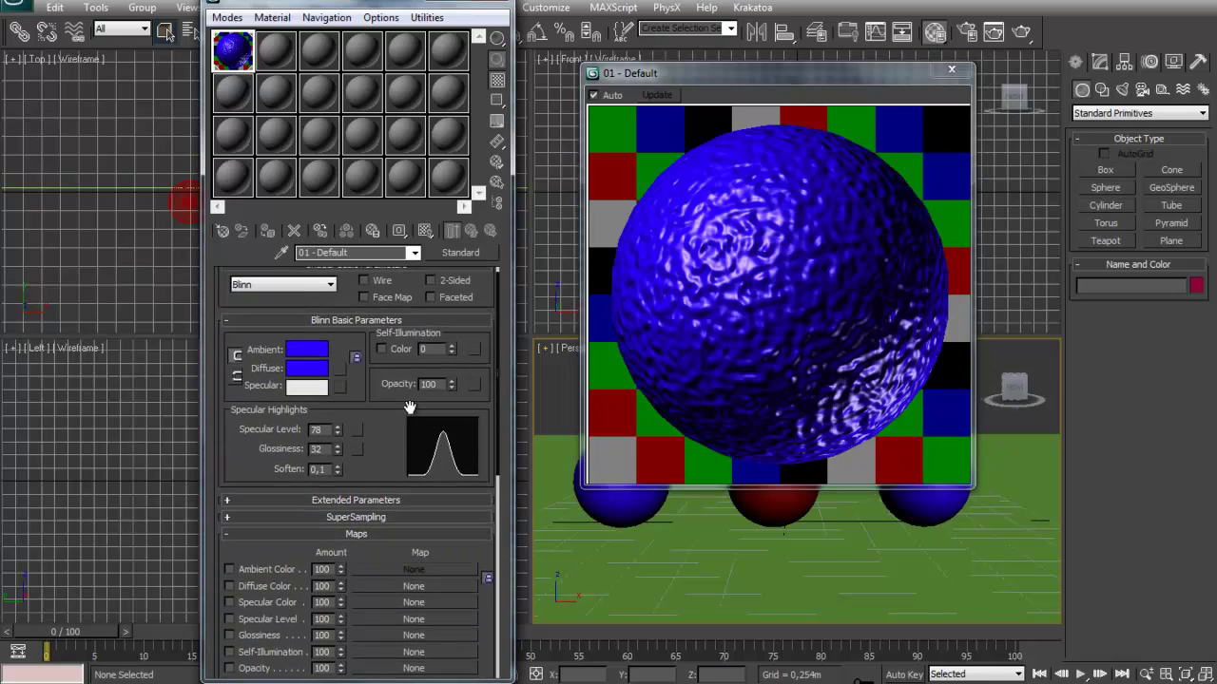
pyautogui.scroll(-5, 413, 428)
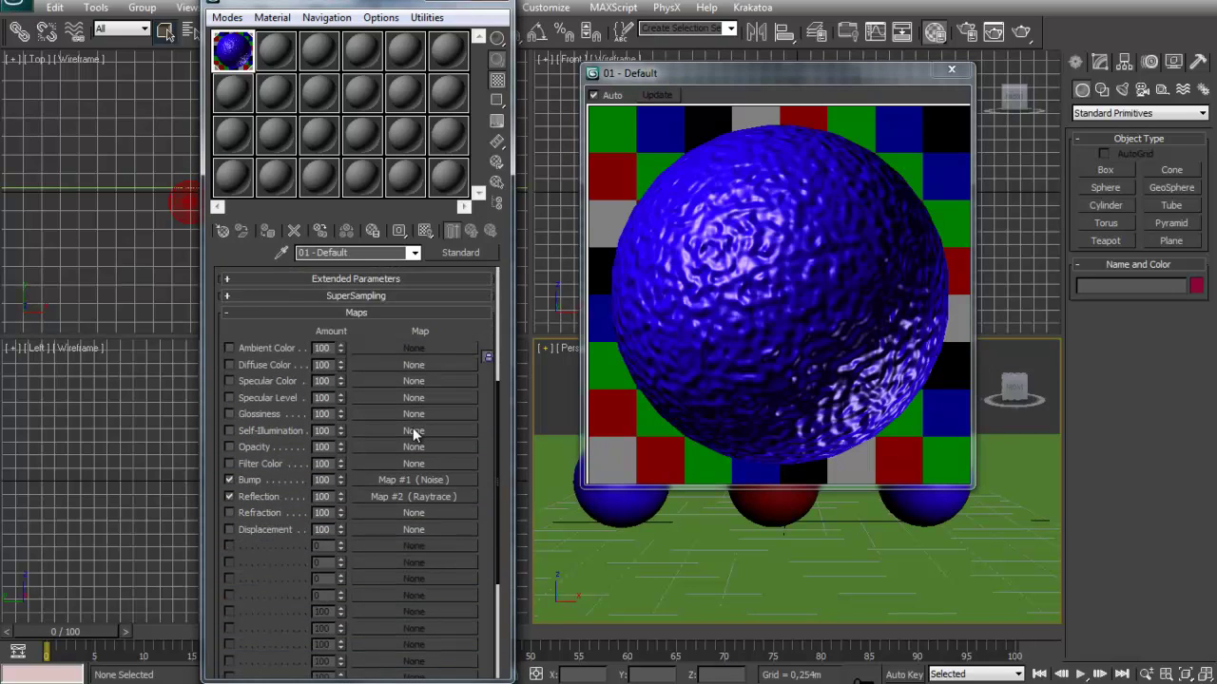
pyautogui.moveTo(370, 335); pyautogui.dragTo(434, 487)
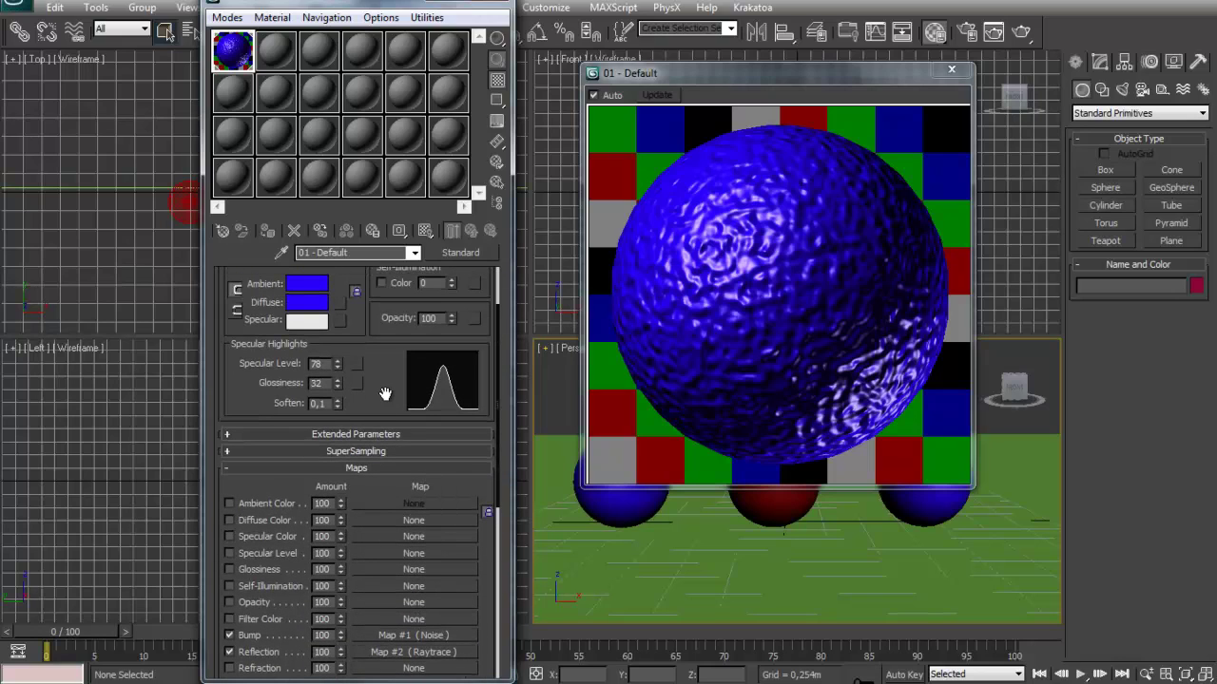
pyautogui.moveTo(386, 393); pyautogui.dragTo(388, 406)
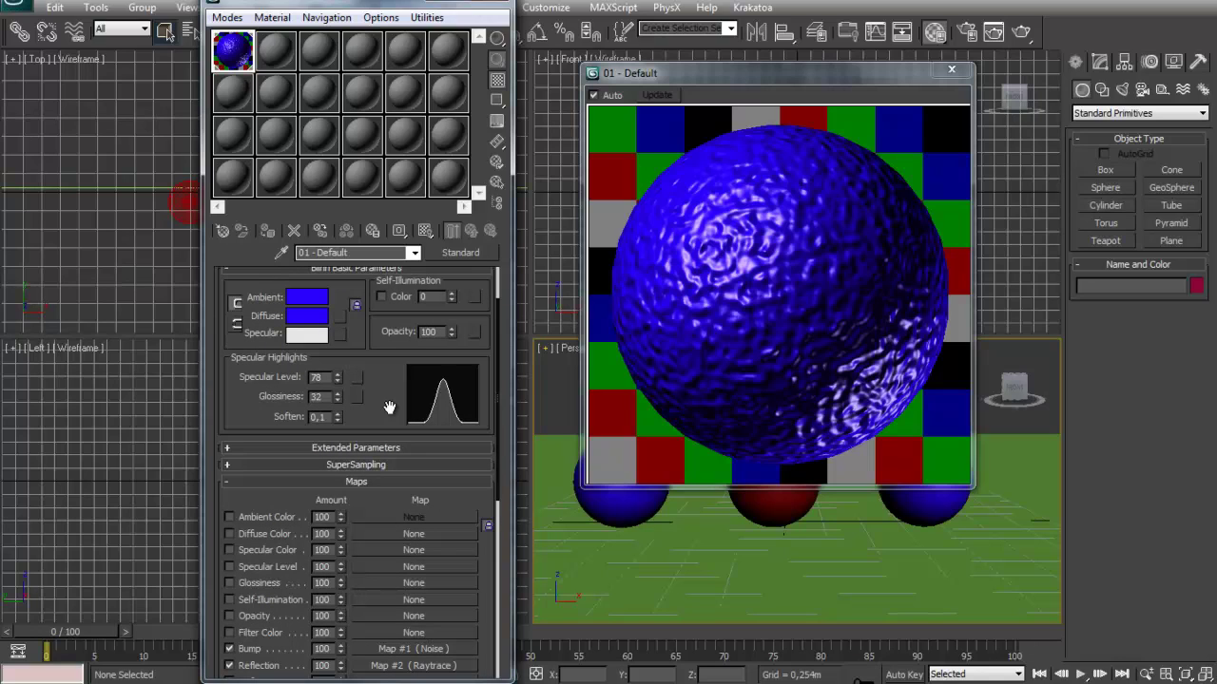
pyautogui.scroll(1, 399, 399)
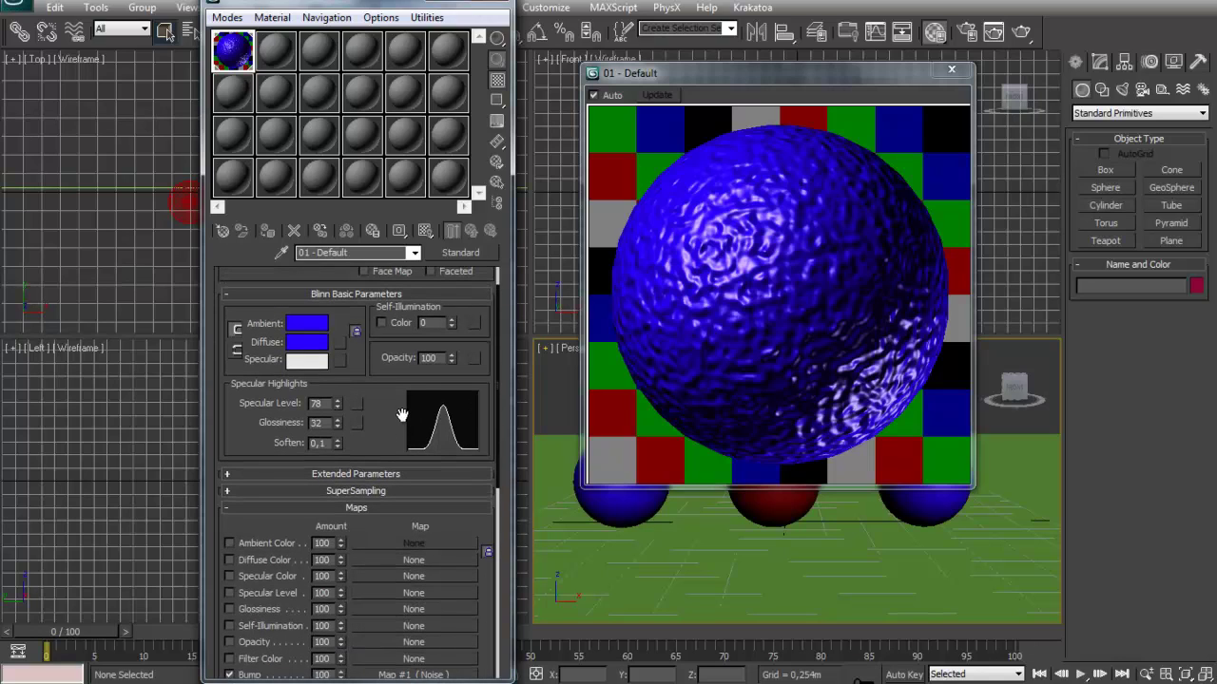
pyautogui.moveTo(395, 435); pyautogui.dragTo(396, 465)
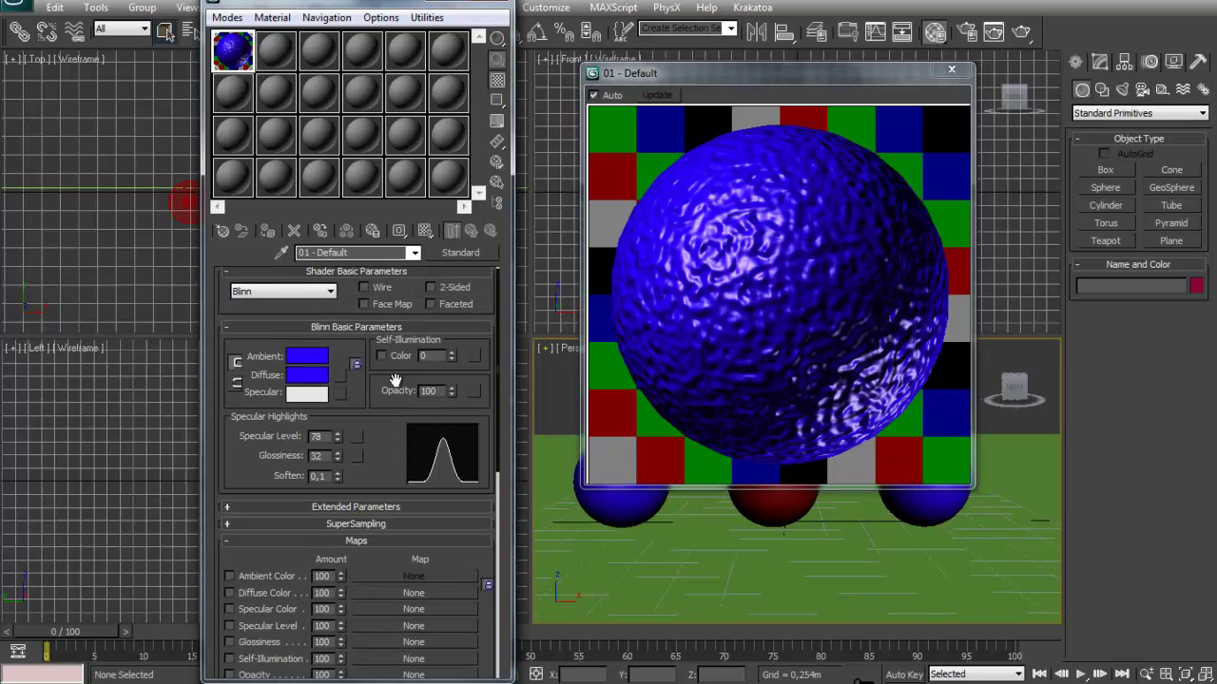
pyautogui.moveTo(453, 389); pyautogui.dragTo(453, 394)
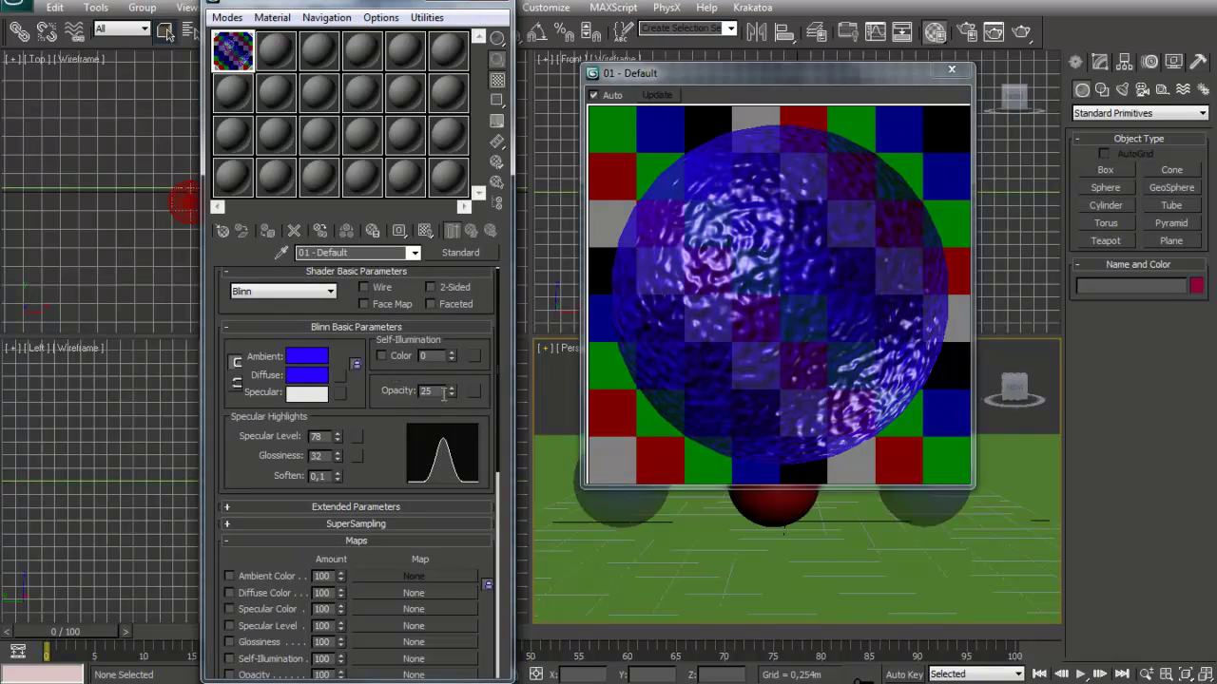
pyautogui.write('100')
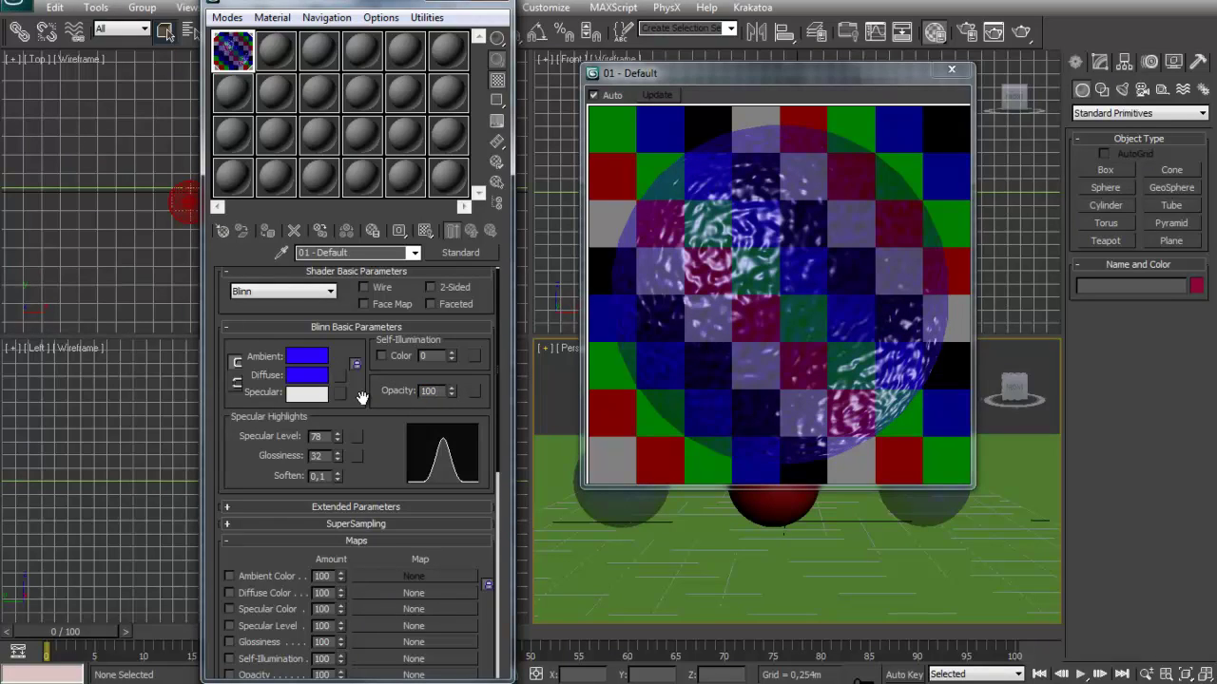
pyautogui.press('Return')
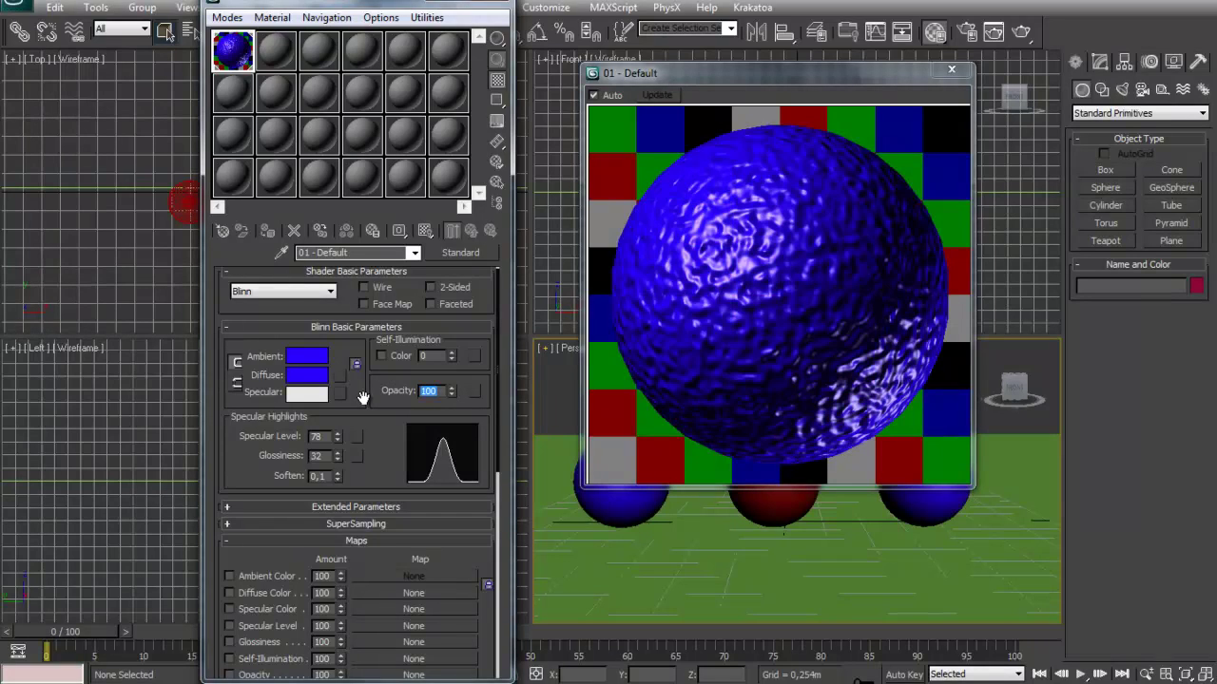
pyautogui.scroll(1, 389, 388)
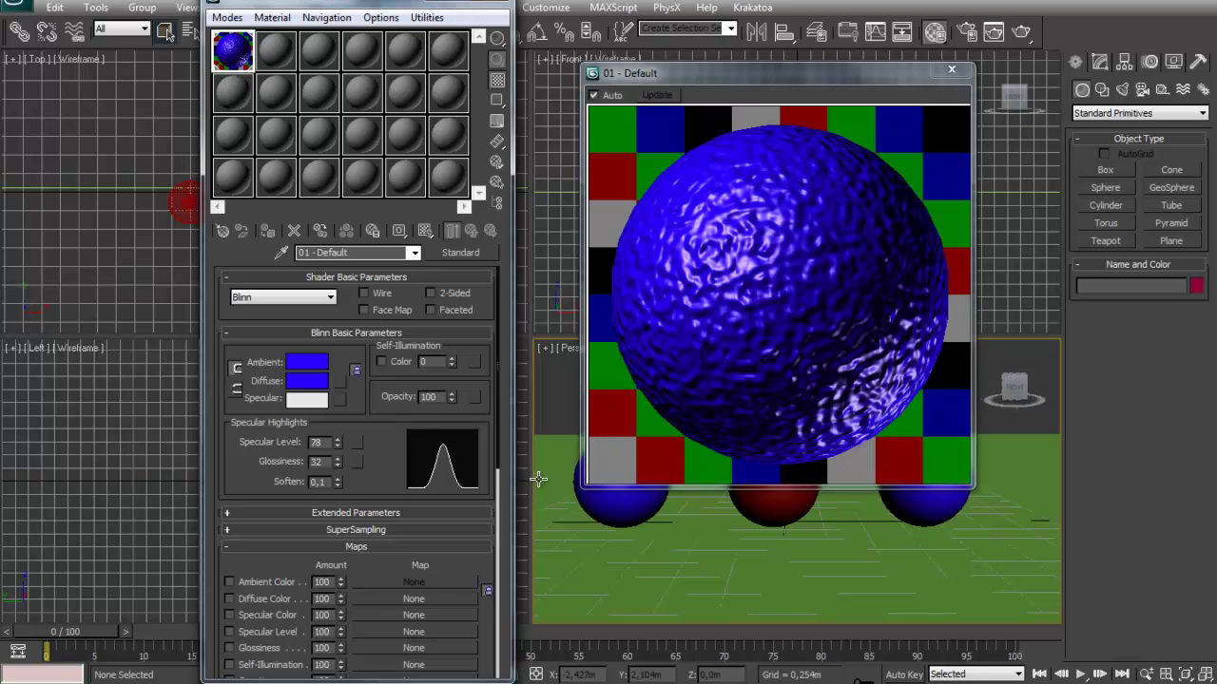
# Resize the material preview window larger so the sample sphere renders at a bigger size.
pyautogui.moveTo(584, 486); pyautogui.dragTo(538, 525)
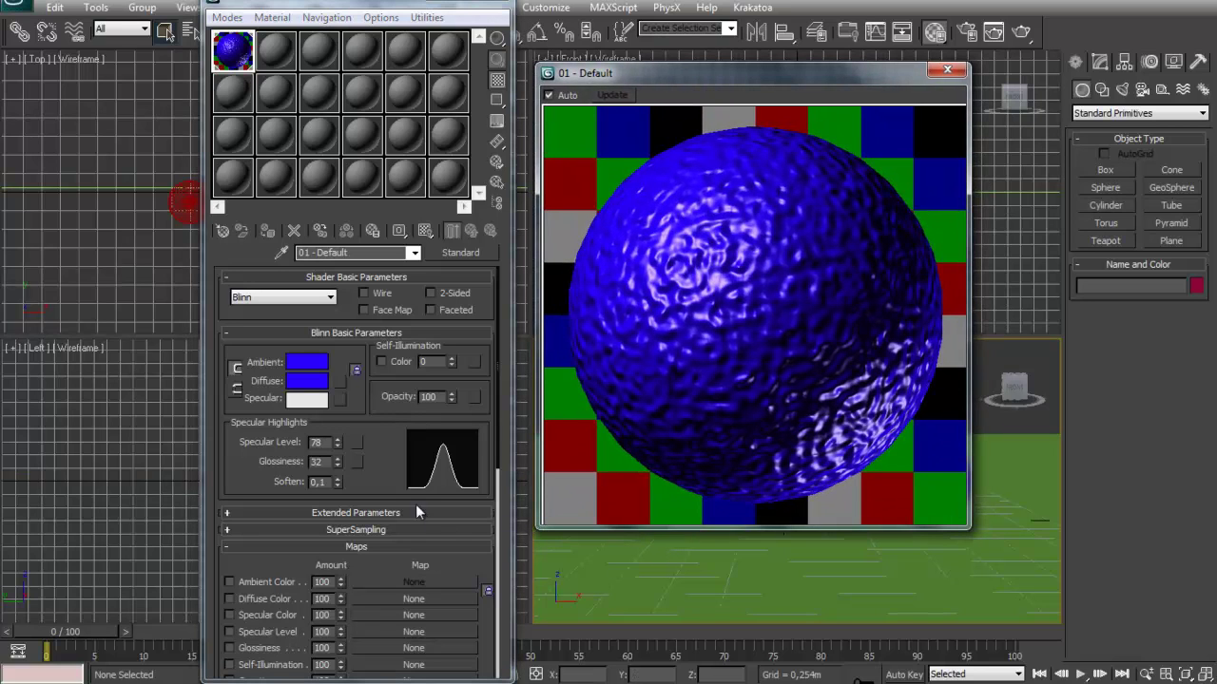
pyautogui.scroll(-4, 415, 494)
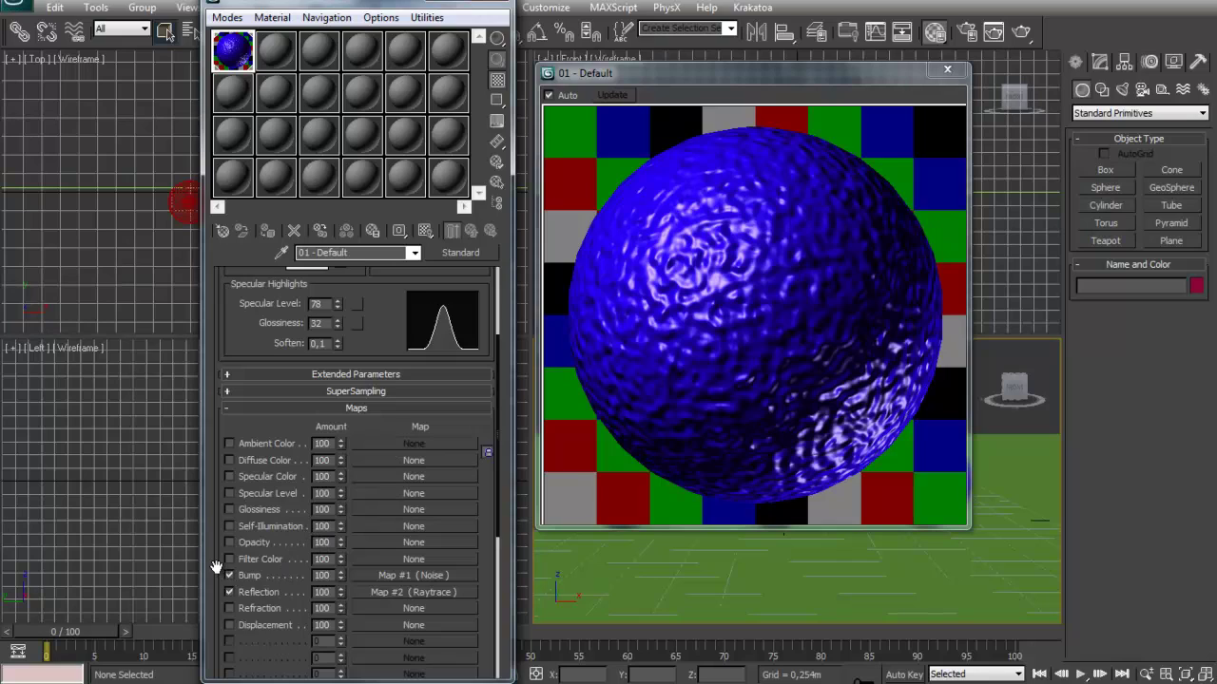
pyautogui.moveTo(218, 568); pyautogui.dragTo(219, 535)
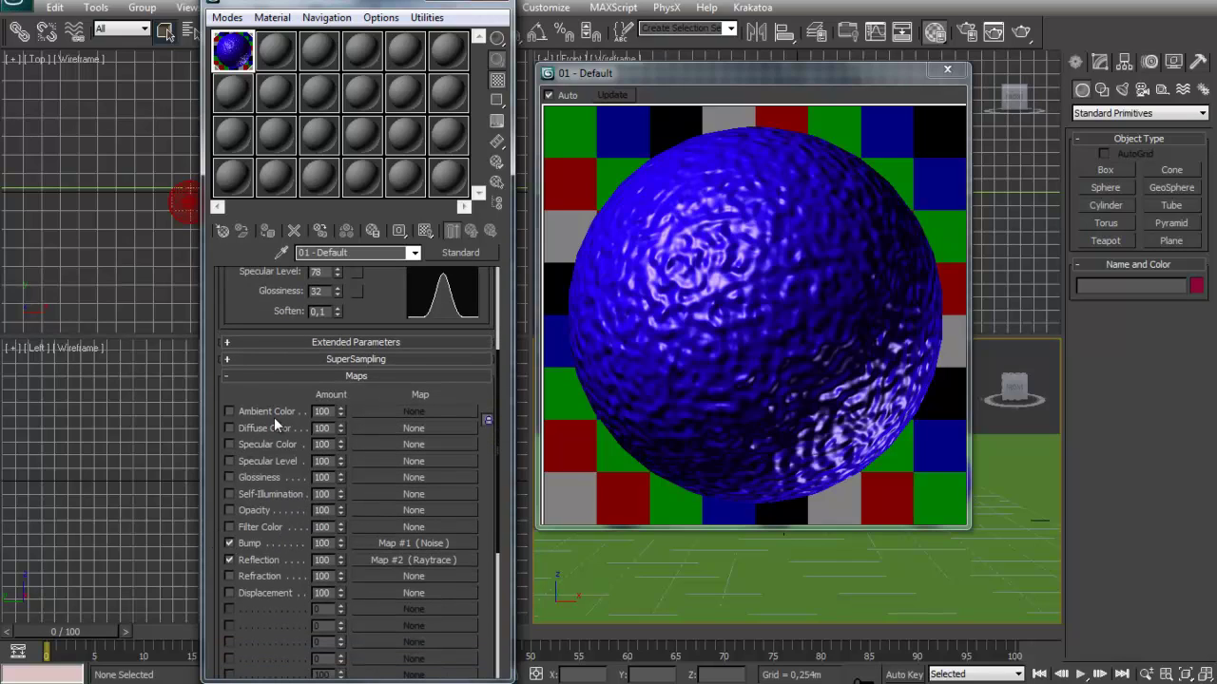
pyautogui.moveTo(277, 394); pyautogui.dragTo(288, 368)
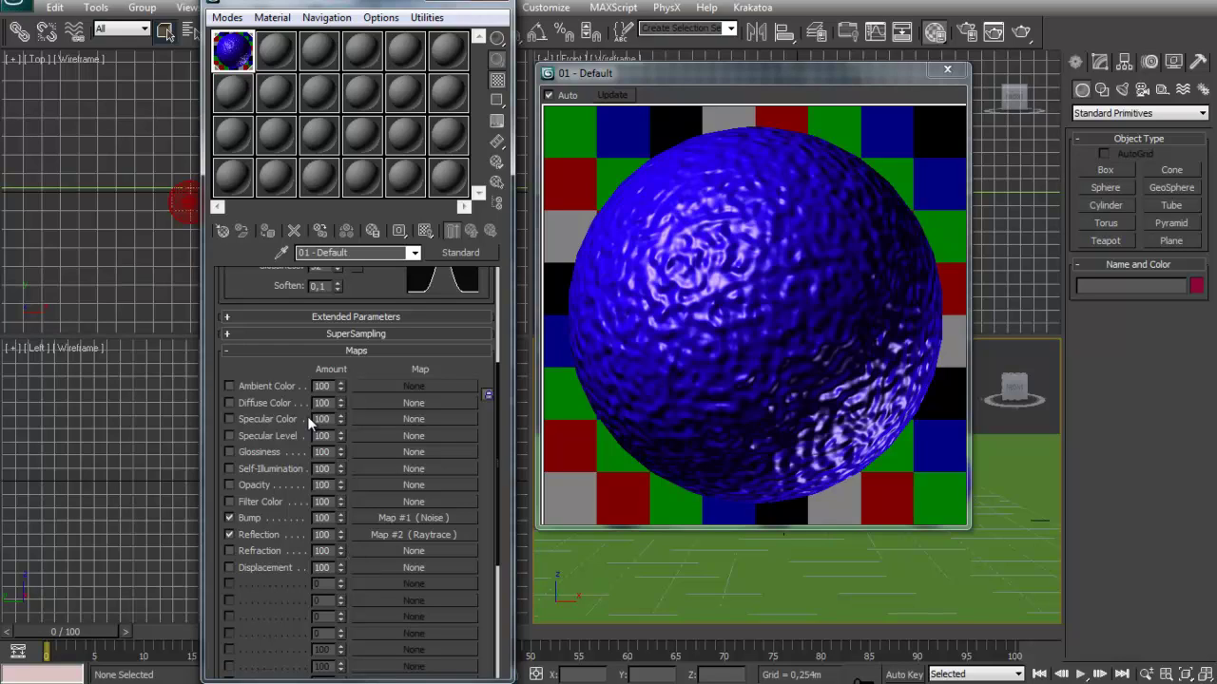
pyautogui.scroll(5, 352, 438)
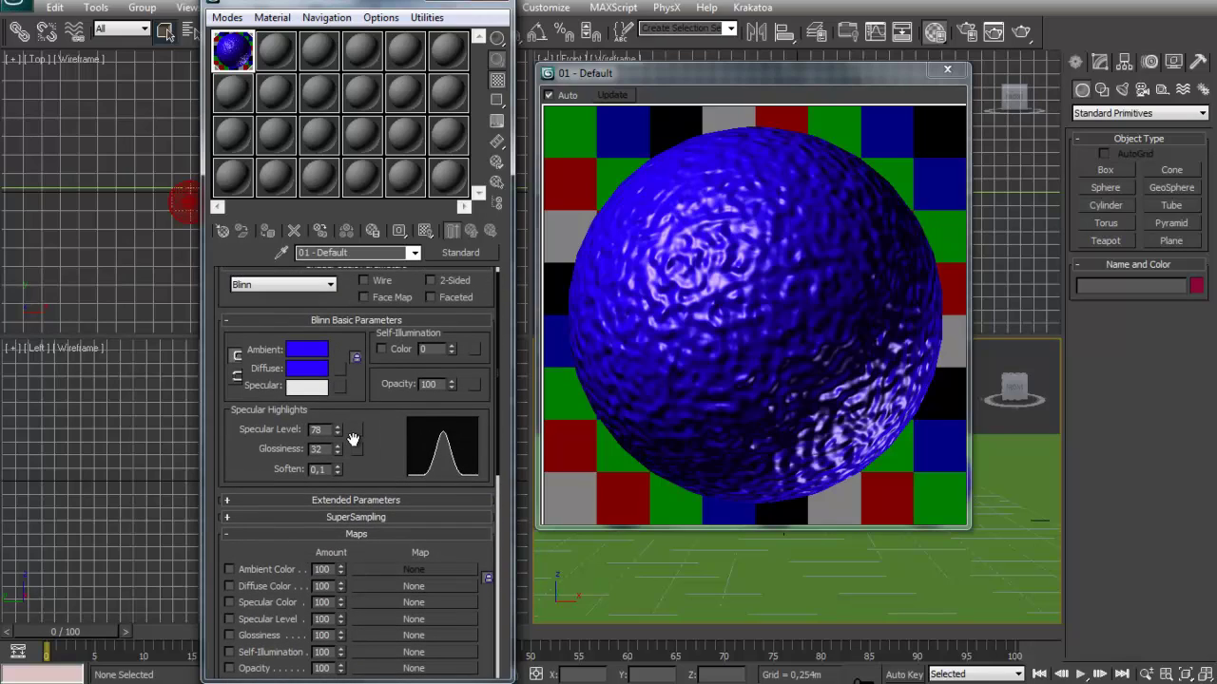
pyautogui.scroll(1, 361, 427)
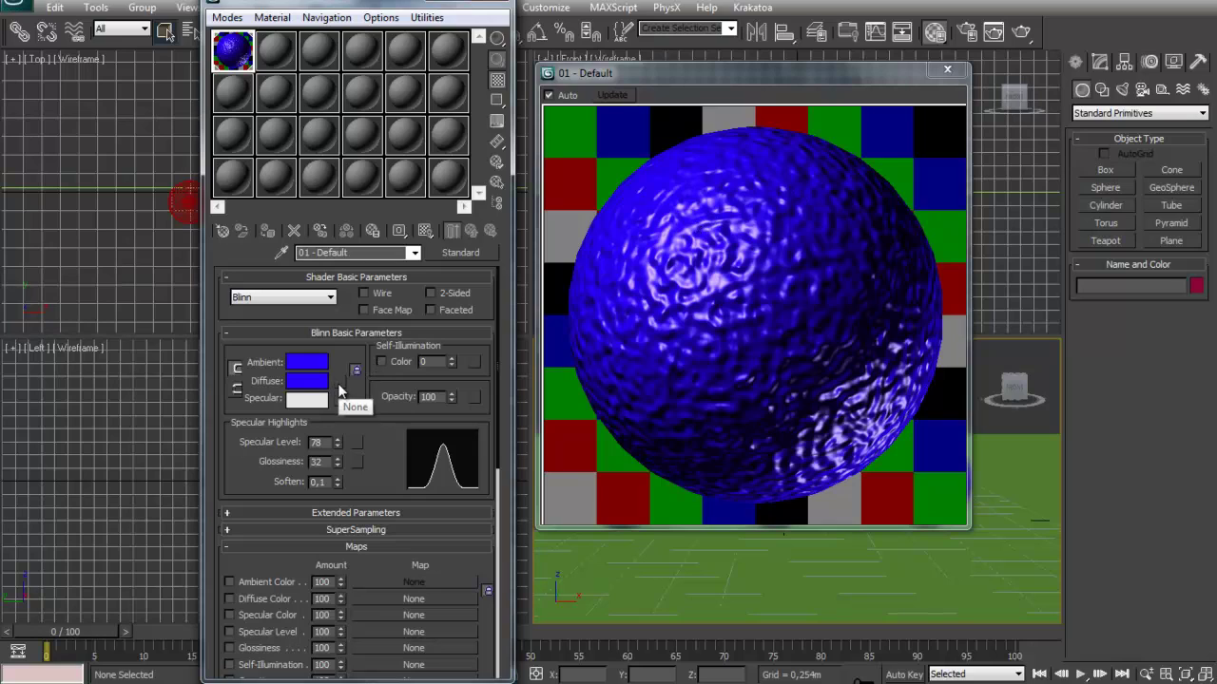
pyautogui.scroll(-2, 370, 386)
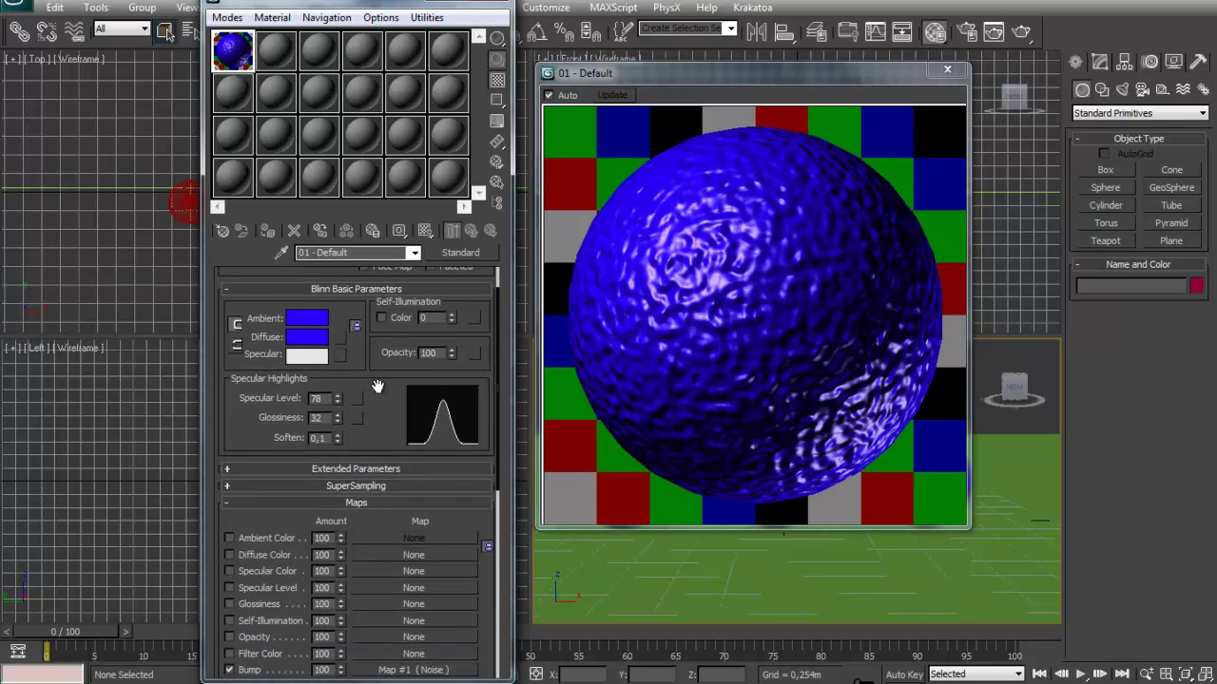
# Load Brick_Non_Uniform_12inch_Running_Burgundy.jpg from the ArchMat folder as a Bitmap diffuse map.
pyautogui.click(440, 556)
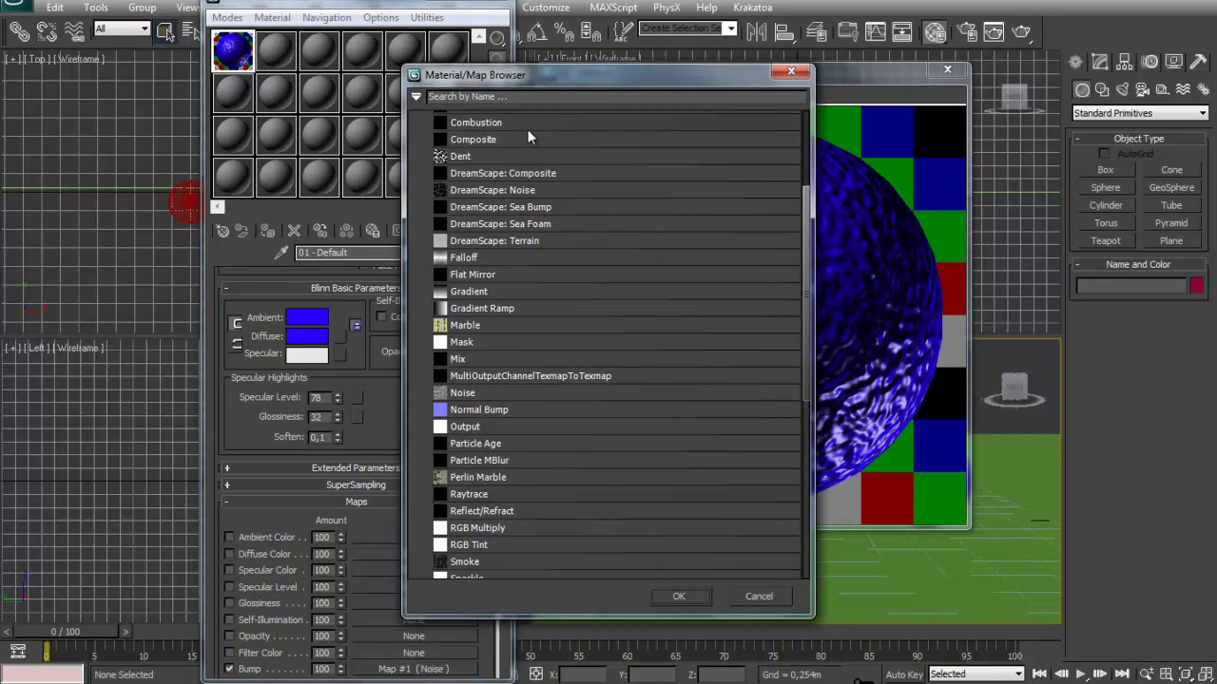
pyautogui.moveTo(575, 76); pyautogui.dragTo(773, 69)
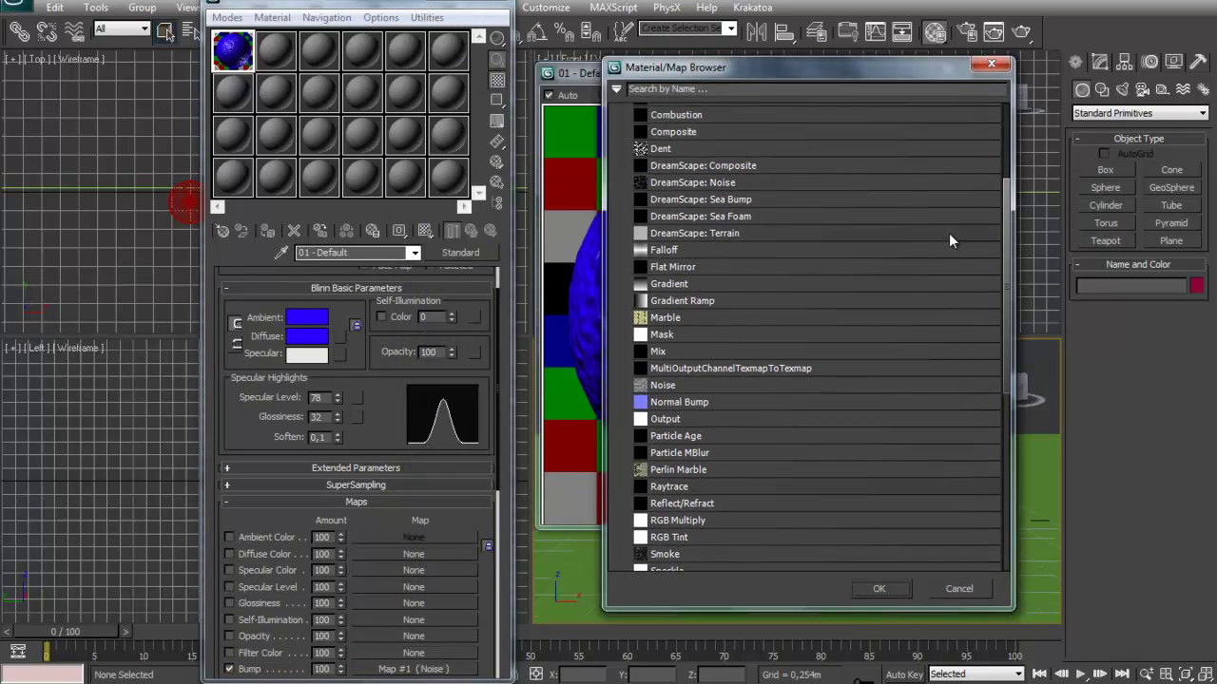
pyautogui.scroll(3, 1004, 243)
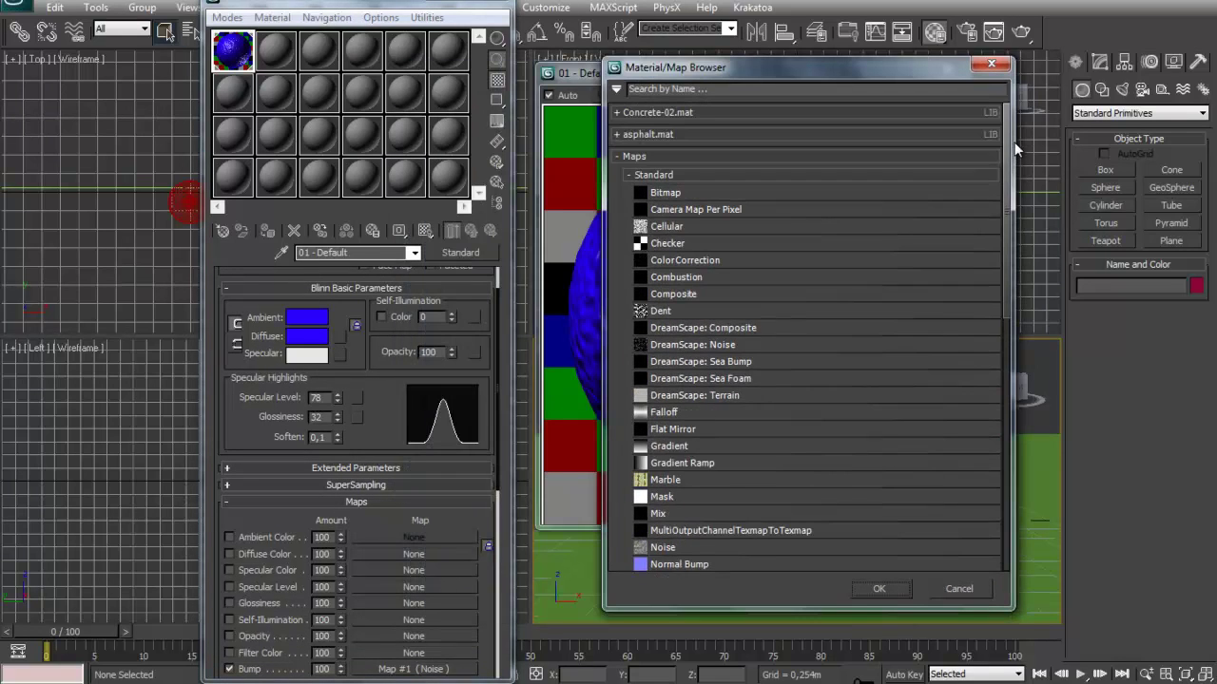
pyautogui.doubleClick(662, 195)
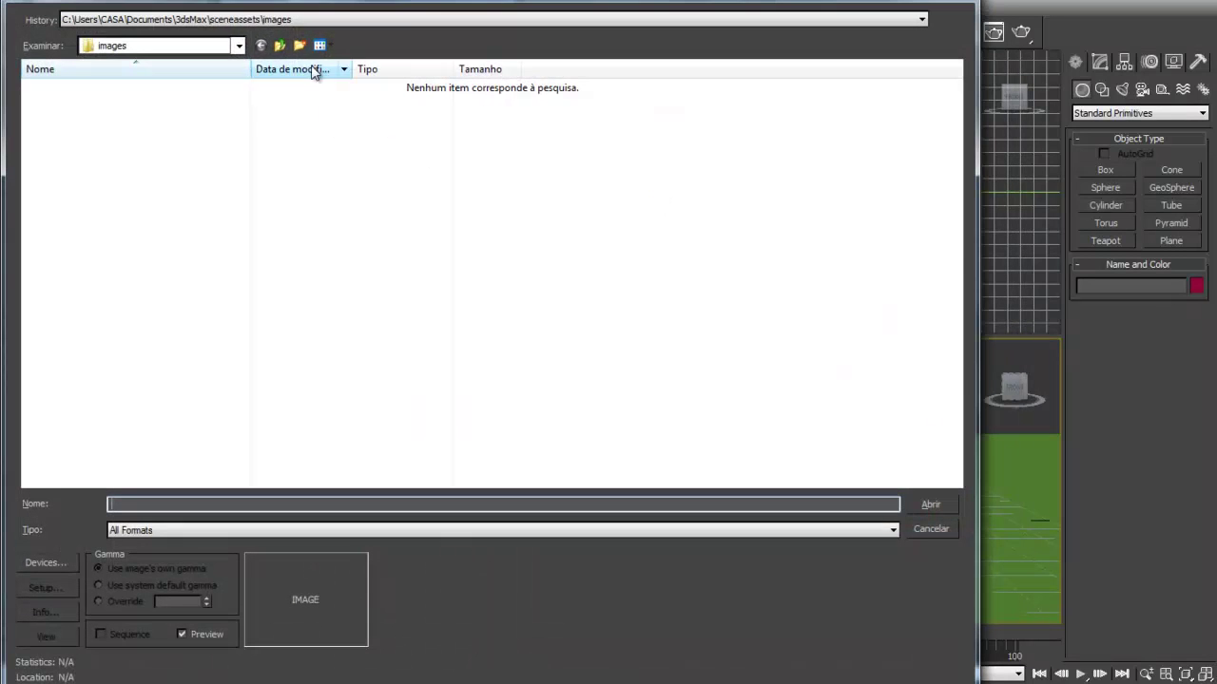
pyautogui.click(320, 20)
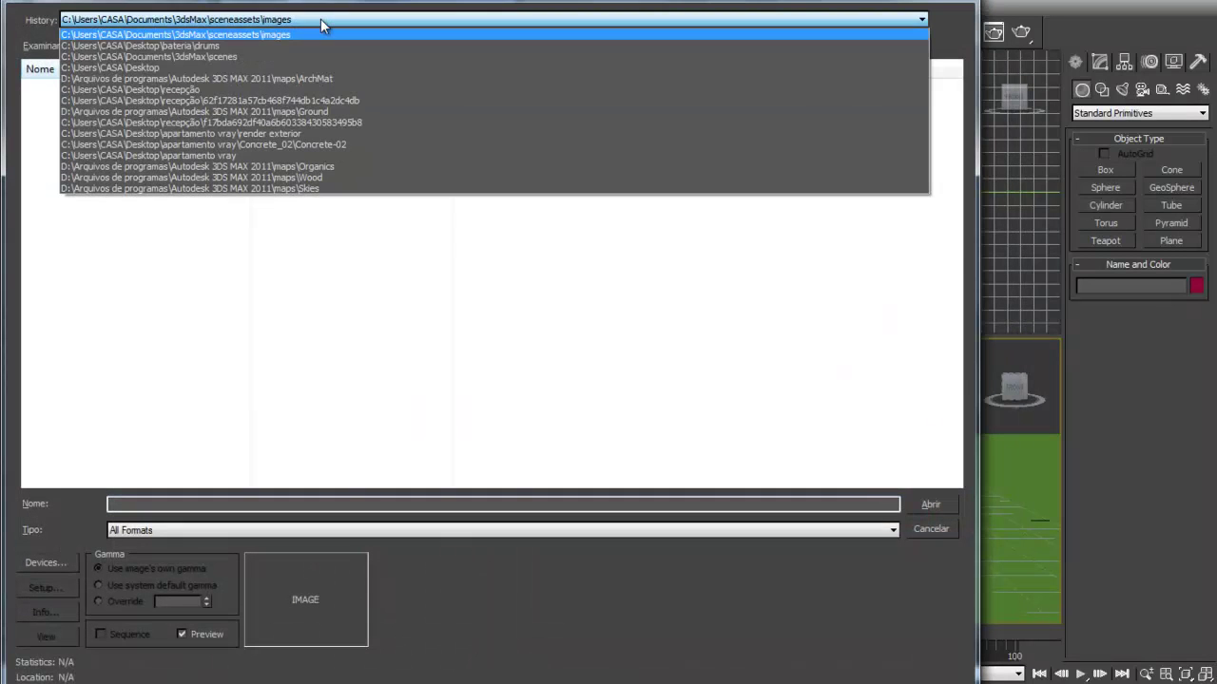
pyautogui.click(316, 75)
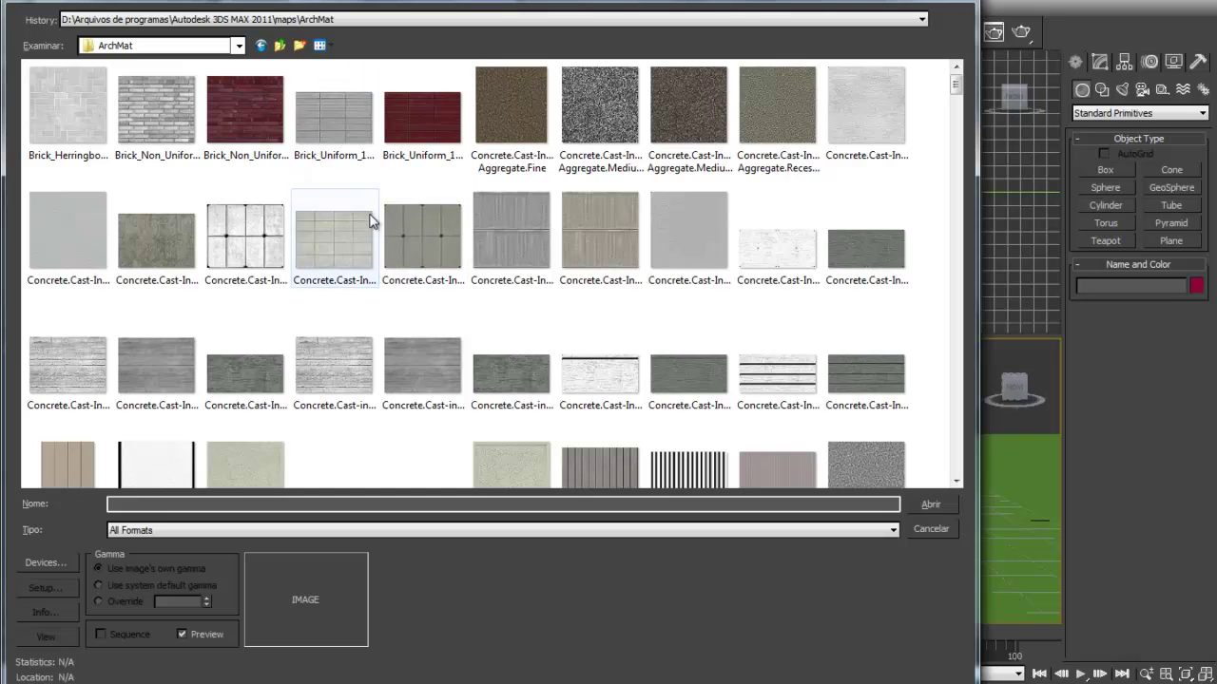
pyautogui.doubleClick(271, 131)
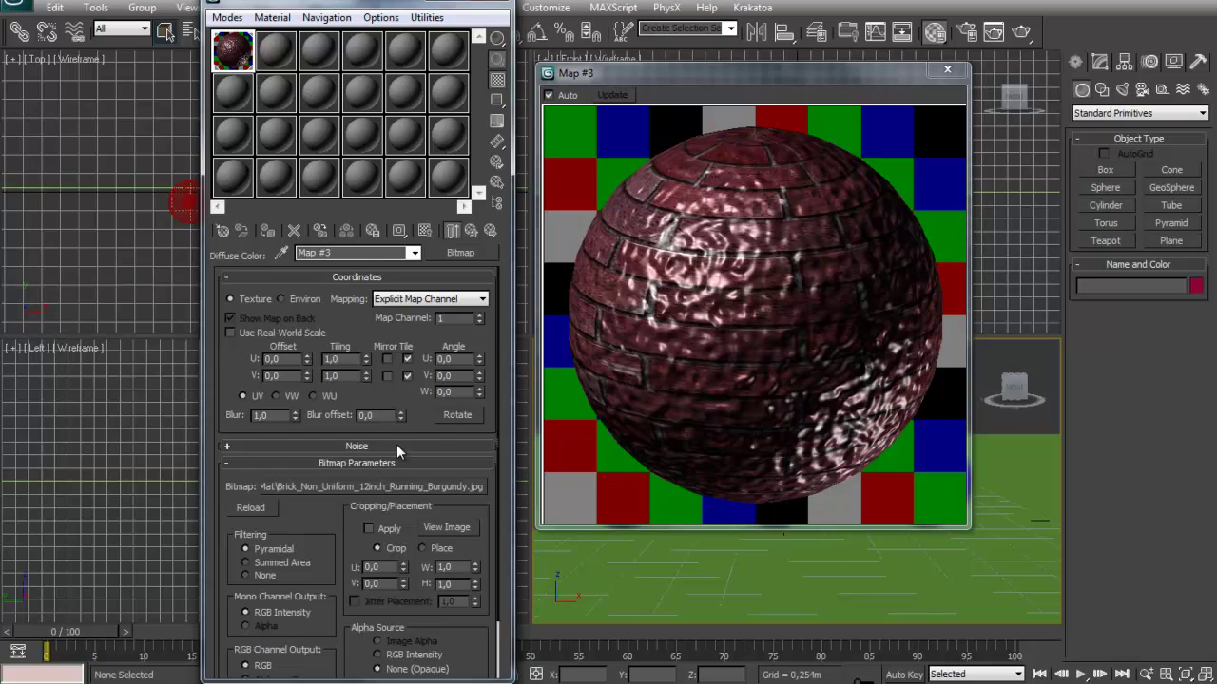
# Go back to the 01 - Default material and review its Maps list: brick diffuse, Noise bump, Raytrace reflection.
pyautogui.click(464, 234)
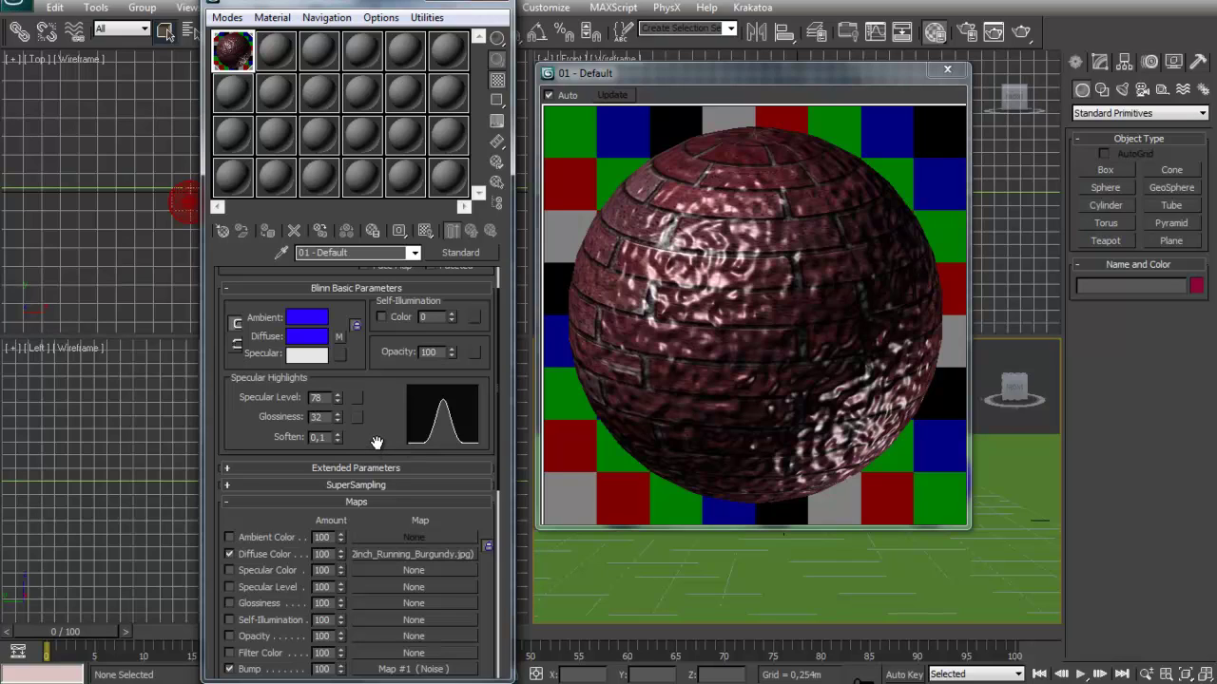
pyautogui.scroll(-3, 323, 499)
pyautogui.scroll(2, 321, 497)
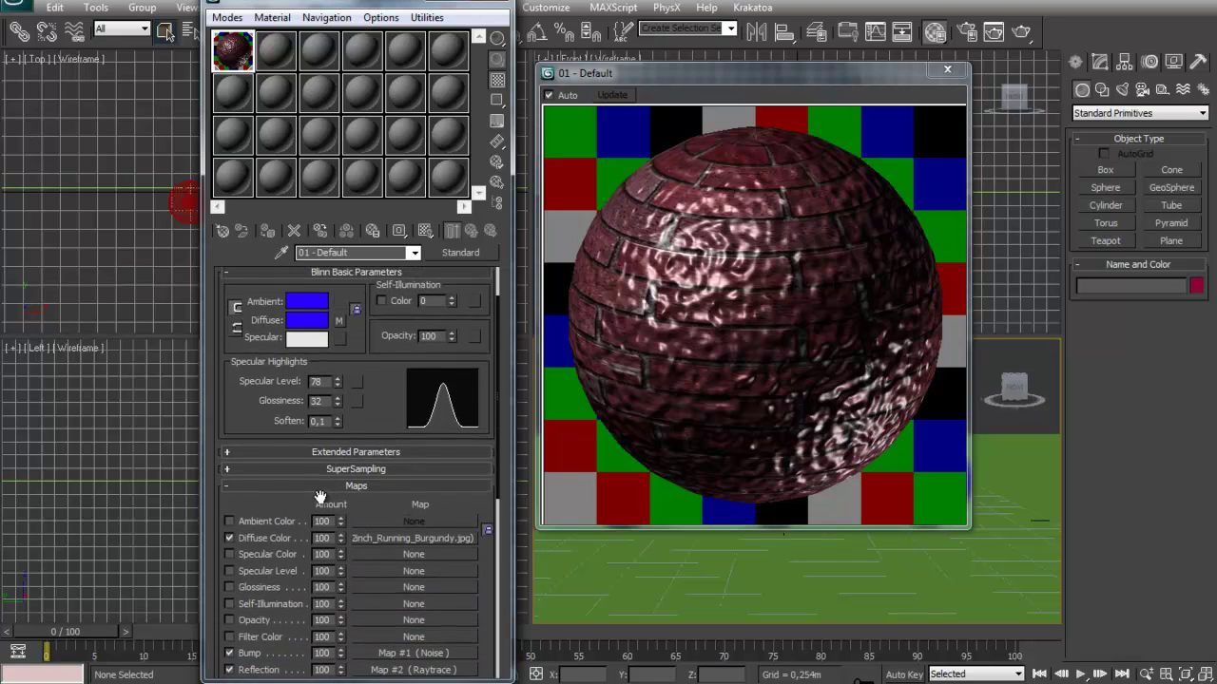
pyautogui.scroll(1, 320, 497)
pyautogui.scroll(1, 365, 439)
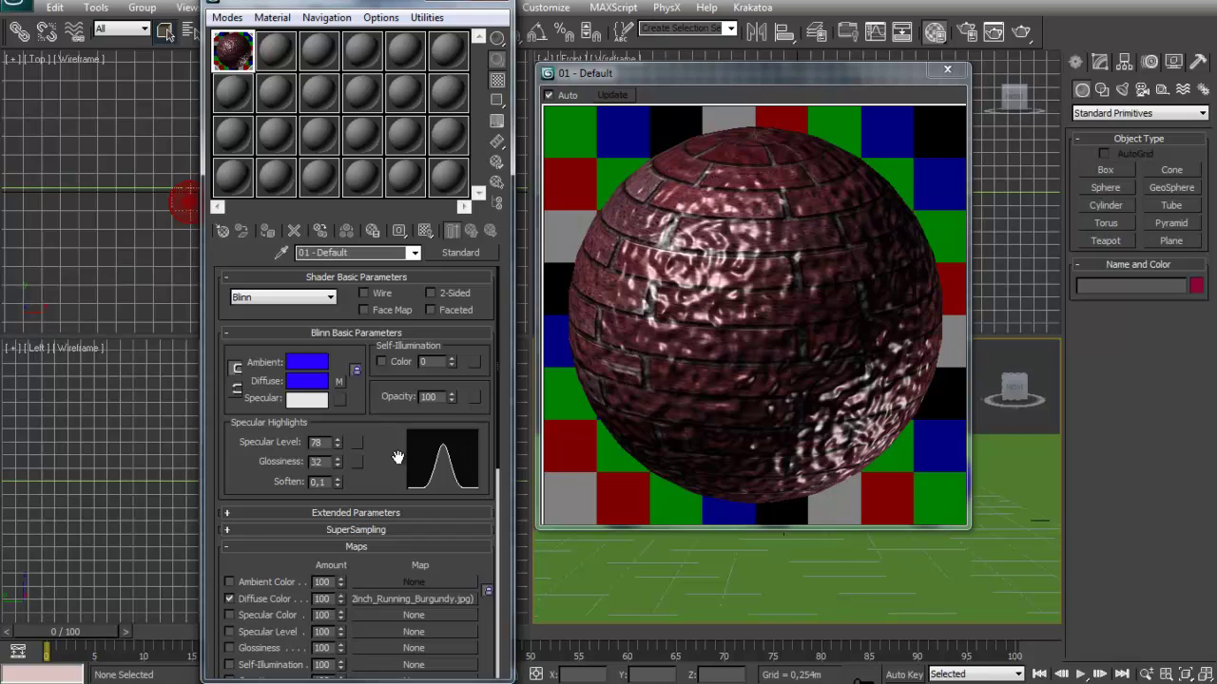
pyautogui.moveTo(396, 460); pyautogui.dragTo(399, 283)
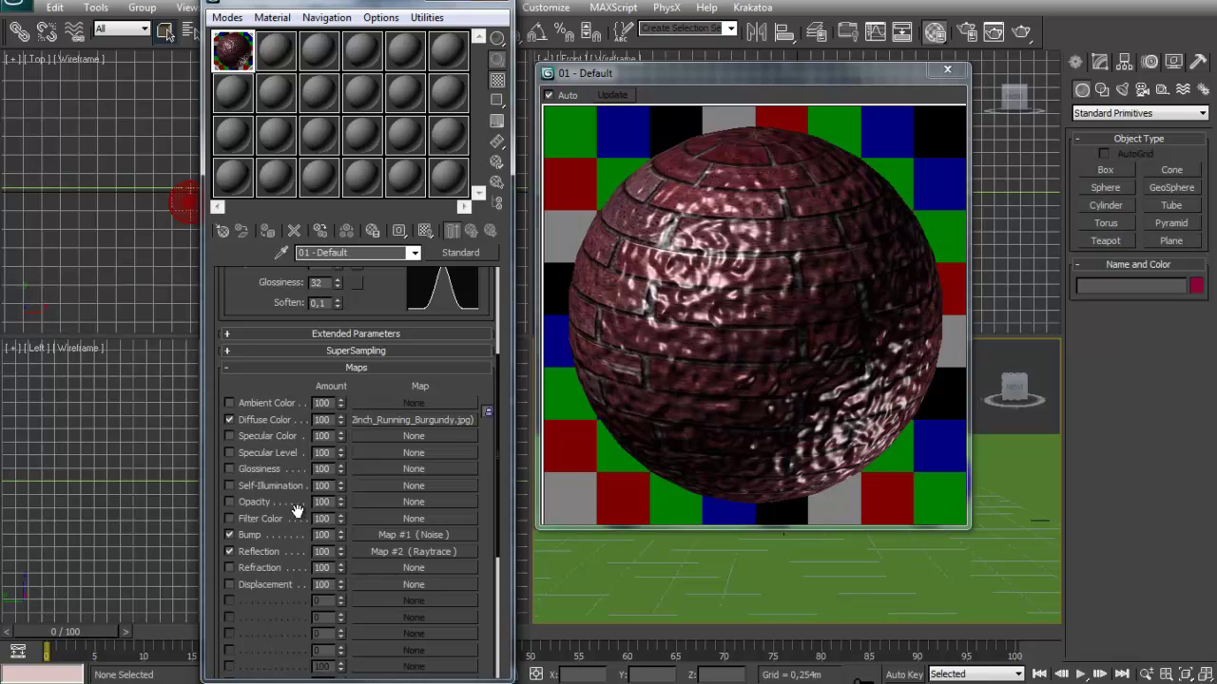
pyautogui.moveTo(317, 385); pyautogui.dragTo(349, 207)
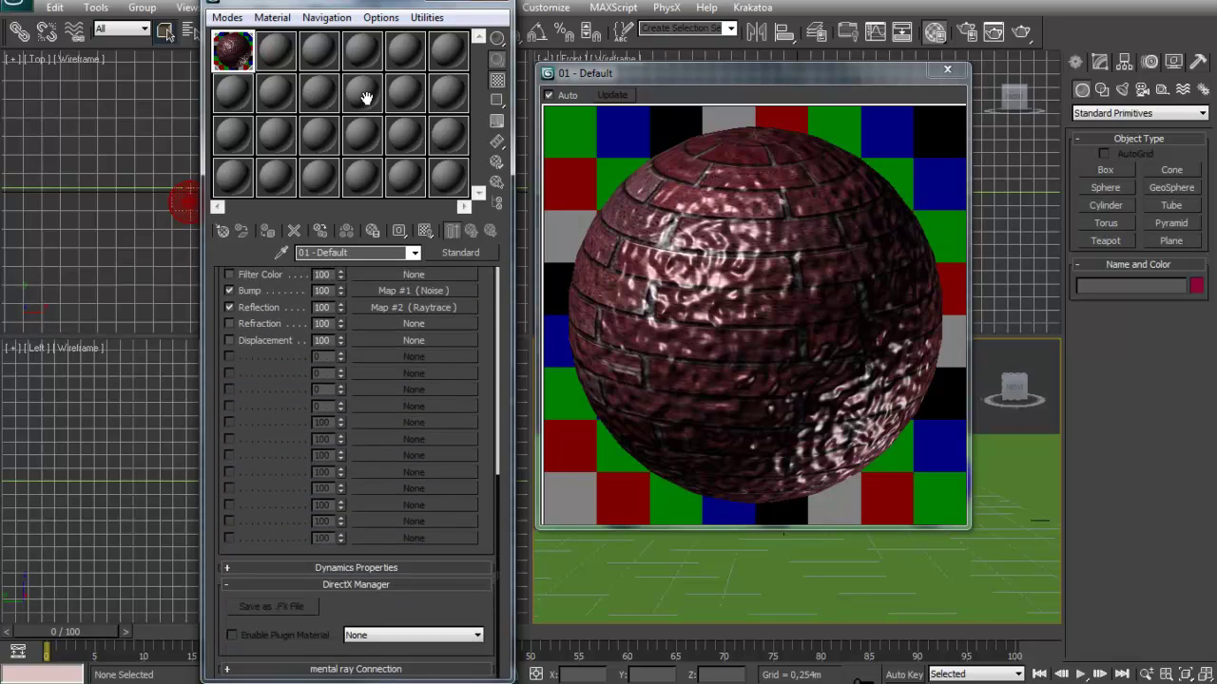
pyautogui.scroll(10, 387, 428)
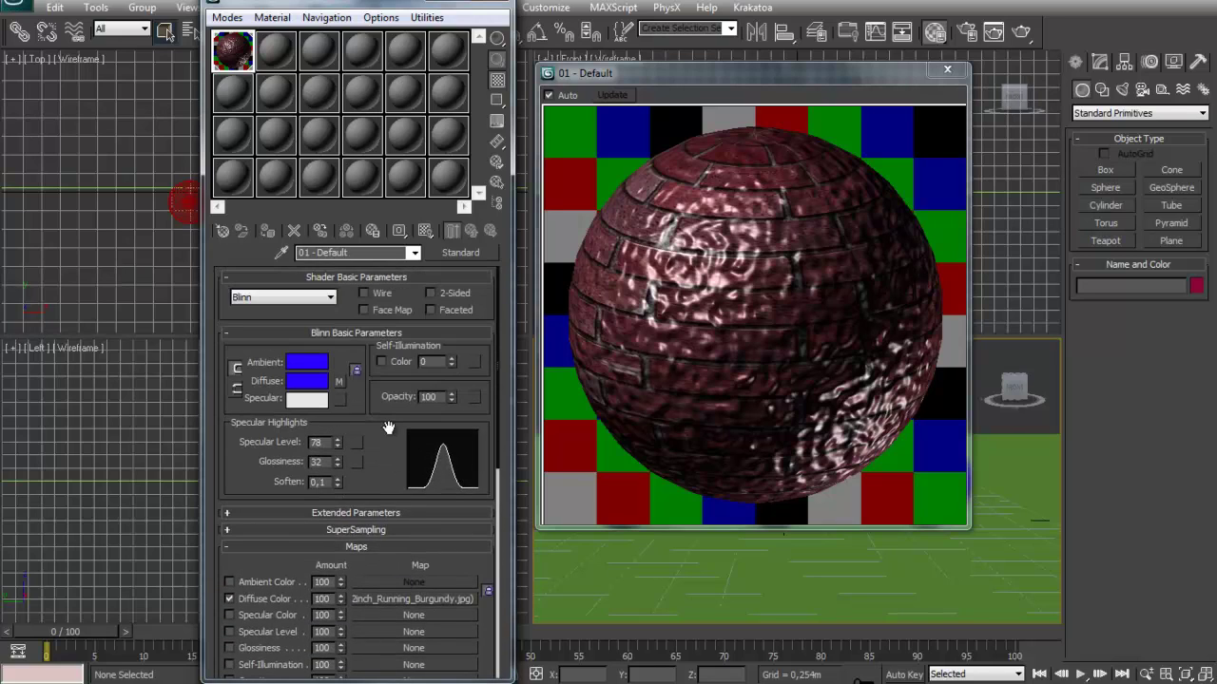
# Close the preview, toggle the brick viewport display on and off, then render with V-Ray.
pyautogui.click(943, 70)
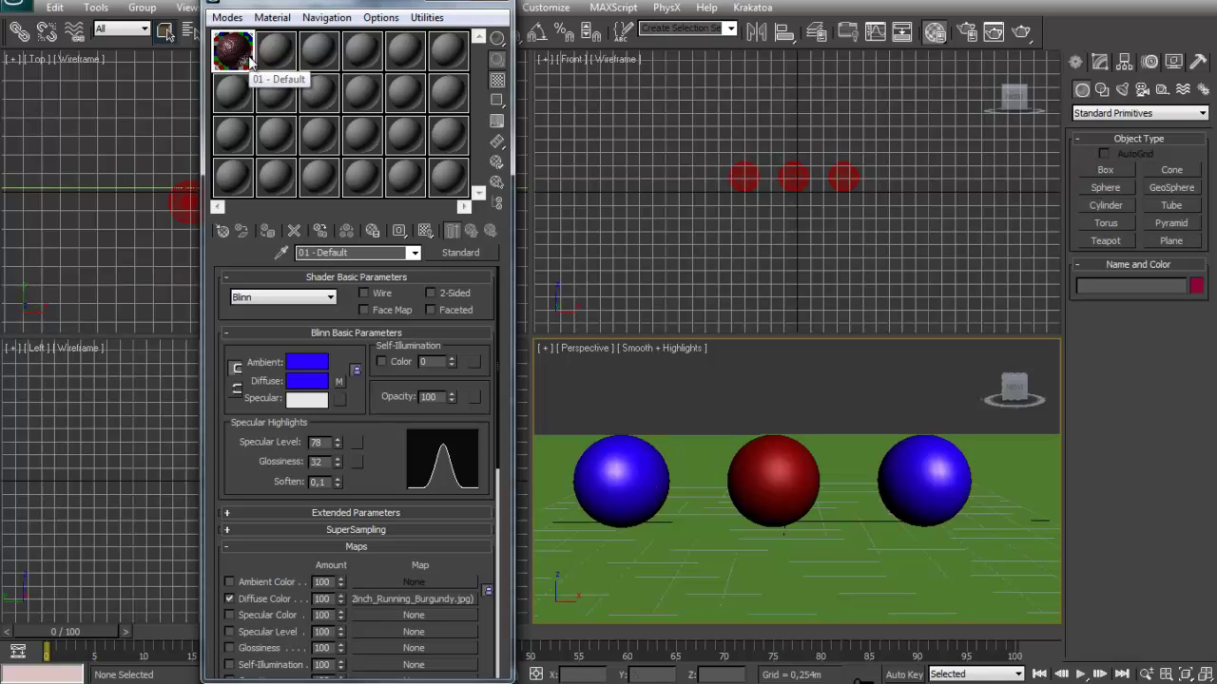
pyautogui.scroll(-2, 426, 532)
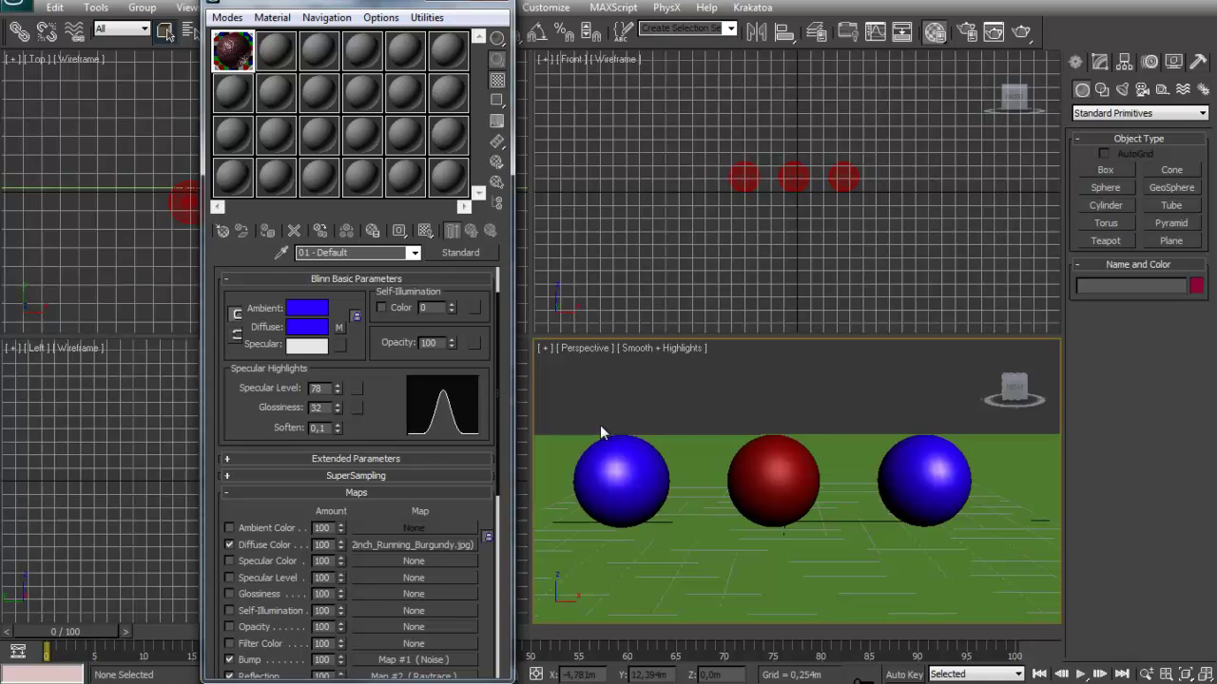
pyautogui.click(426, 233)
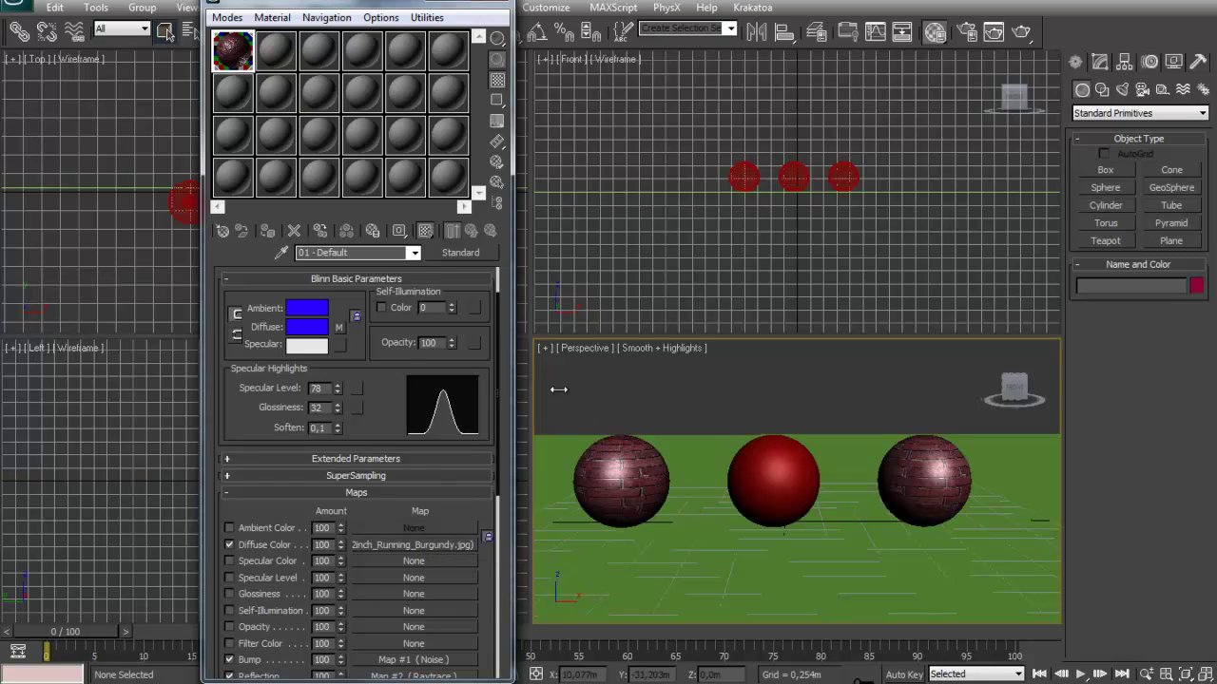
pyautogui.click(432, 233)
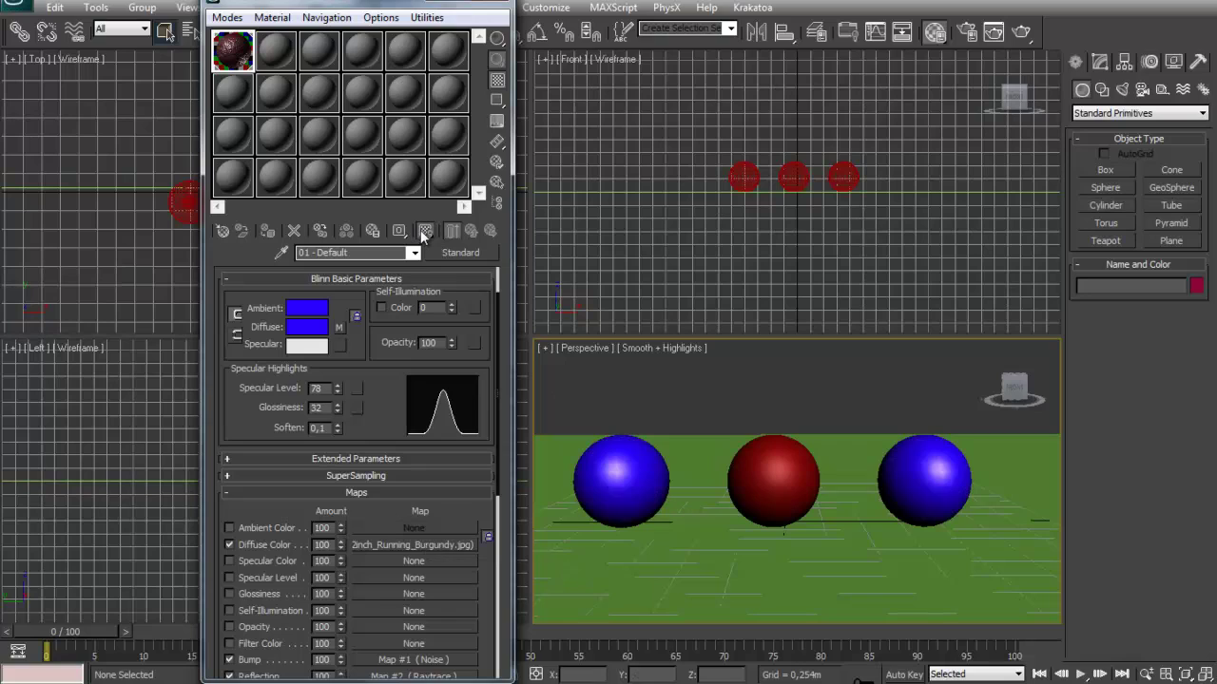
pyautogui.click(420, 230)
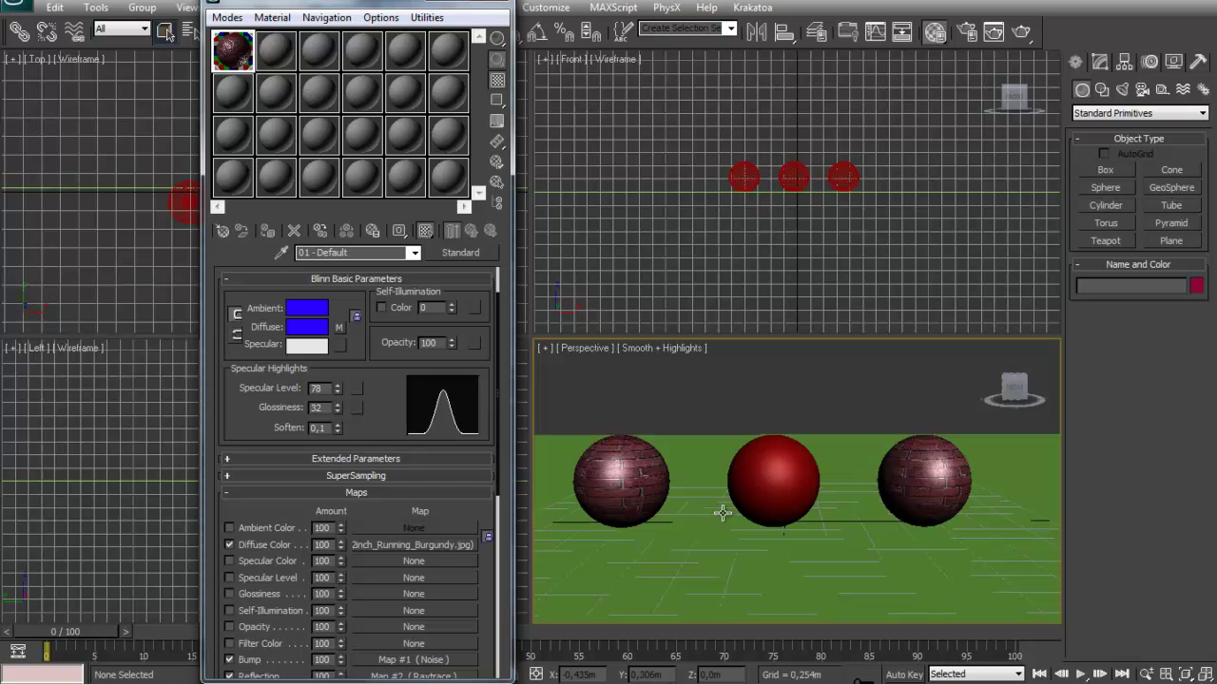
pyautogui.click(428, 232)
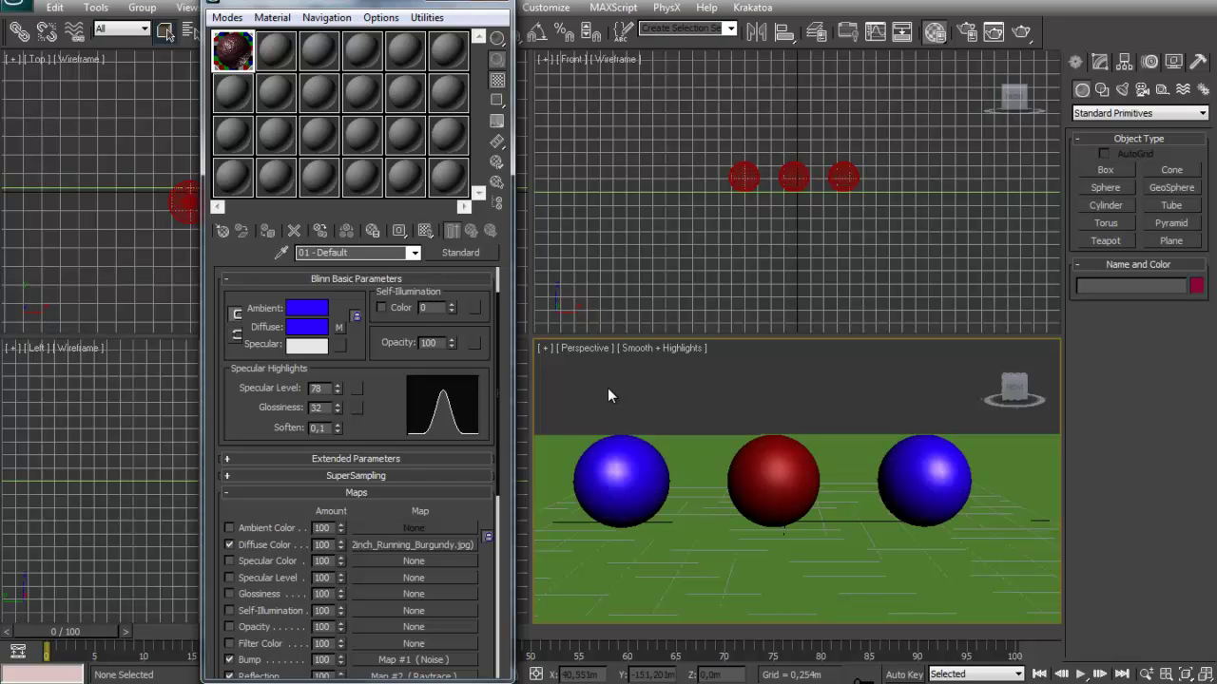
pyautogui.hotkey('shift', 'q')
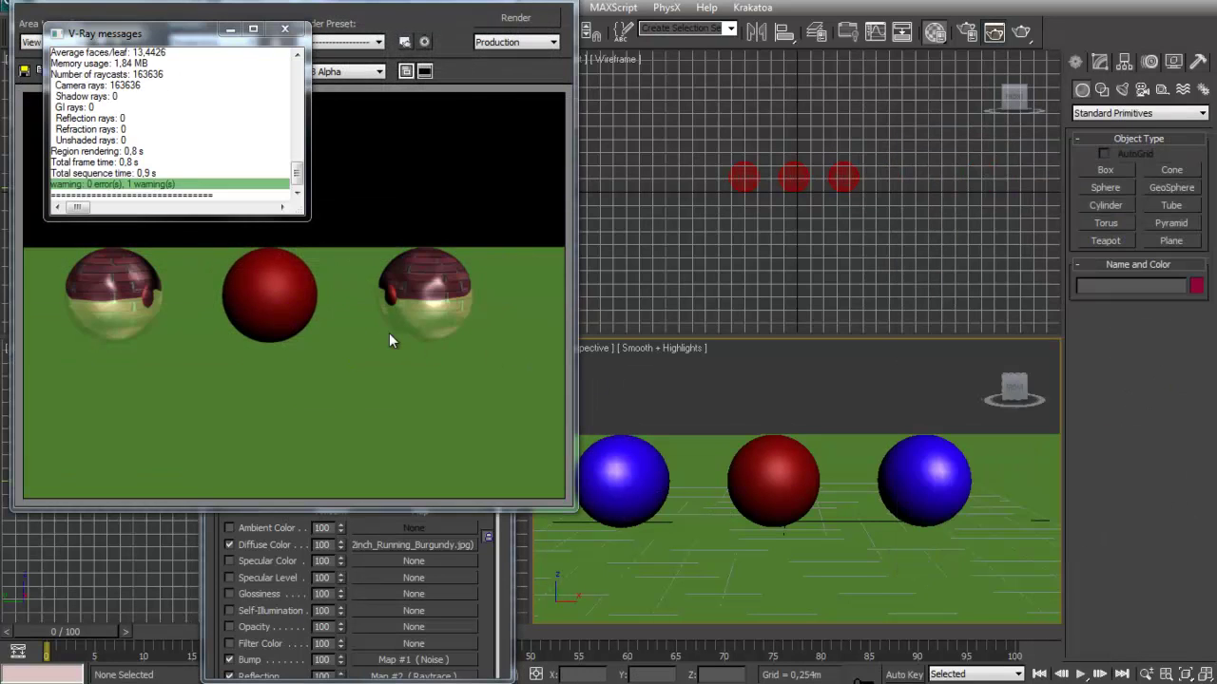
# Close the V-Ray frame buffer and display the brick texture on both outer spheres in the viewport.
pyautogui.click(552, 9)
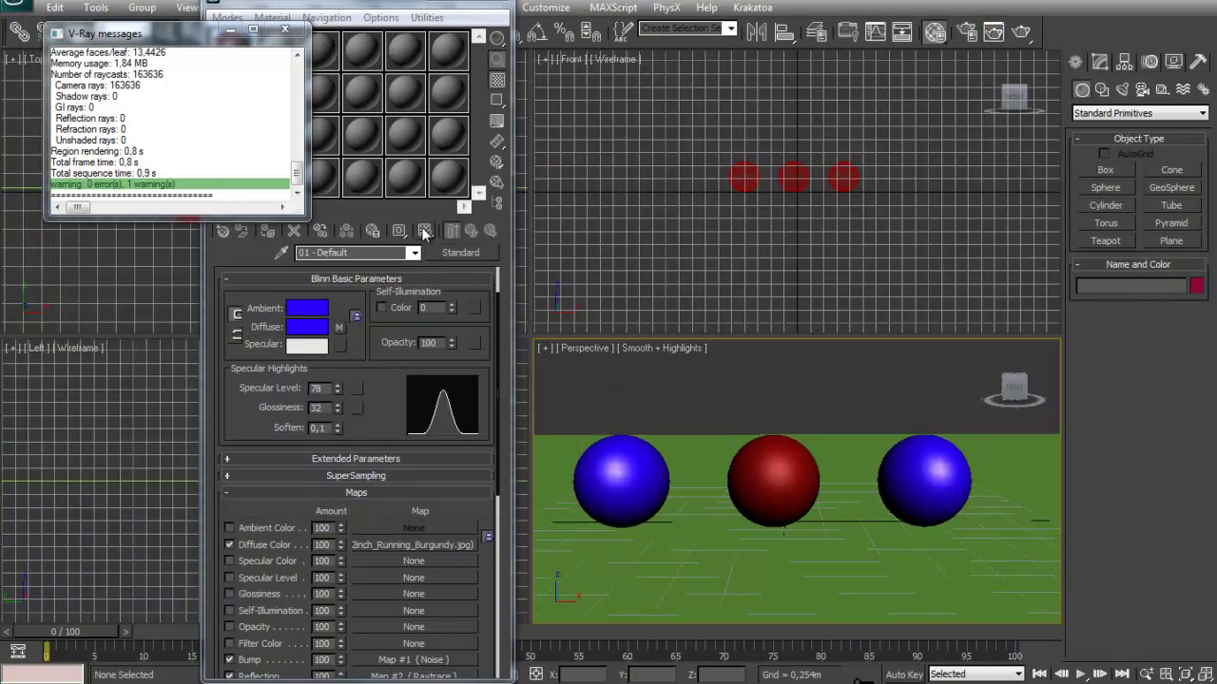
pyautogui.click(425, 233)
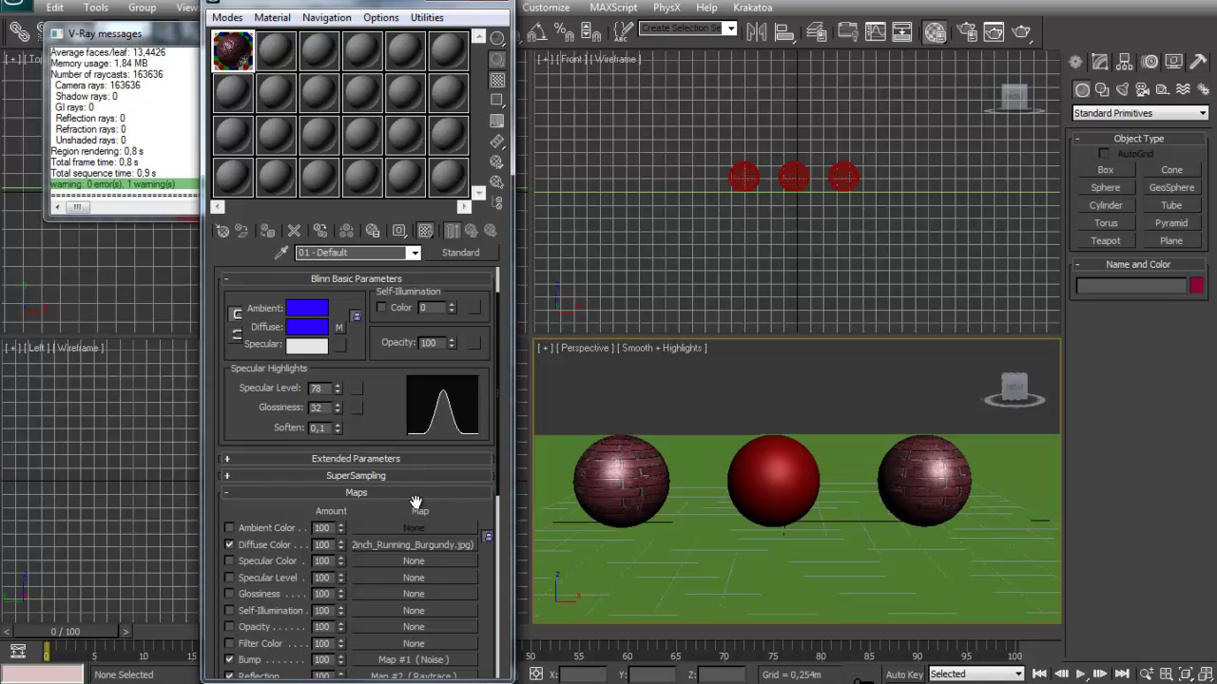
pyautogui.scroll(-5, 377, 380)
pyautogui.scroll(-1, 379, 325)
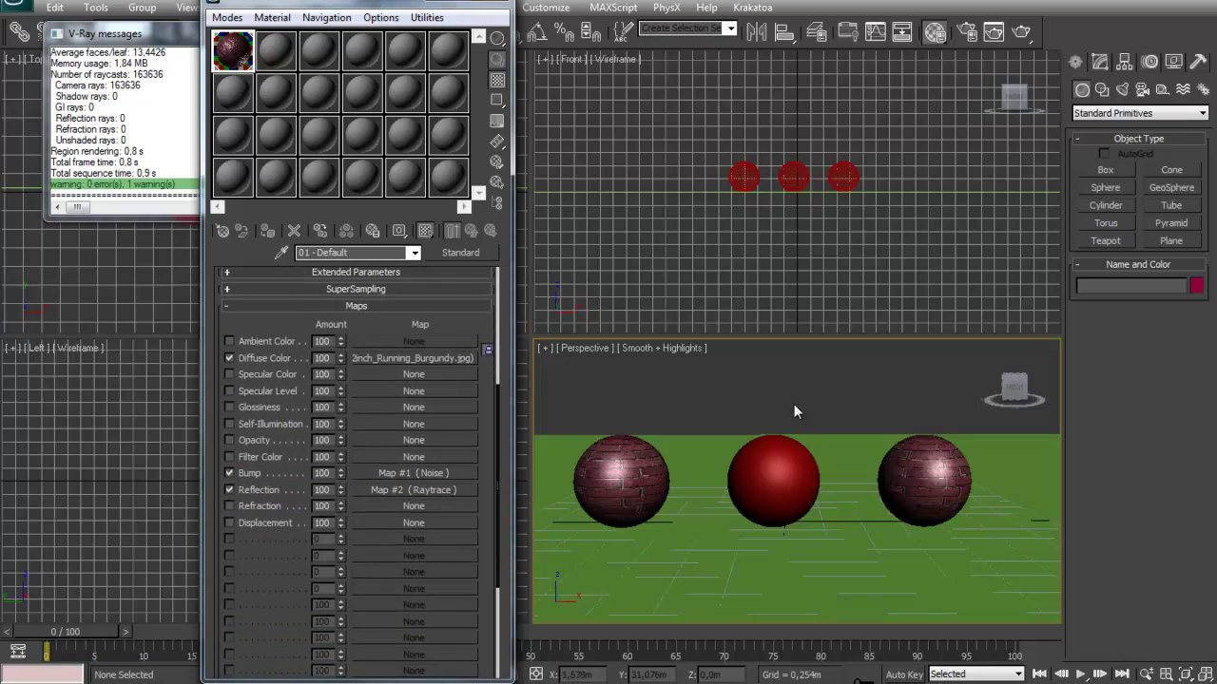